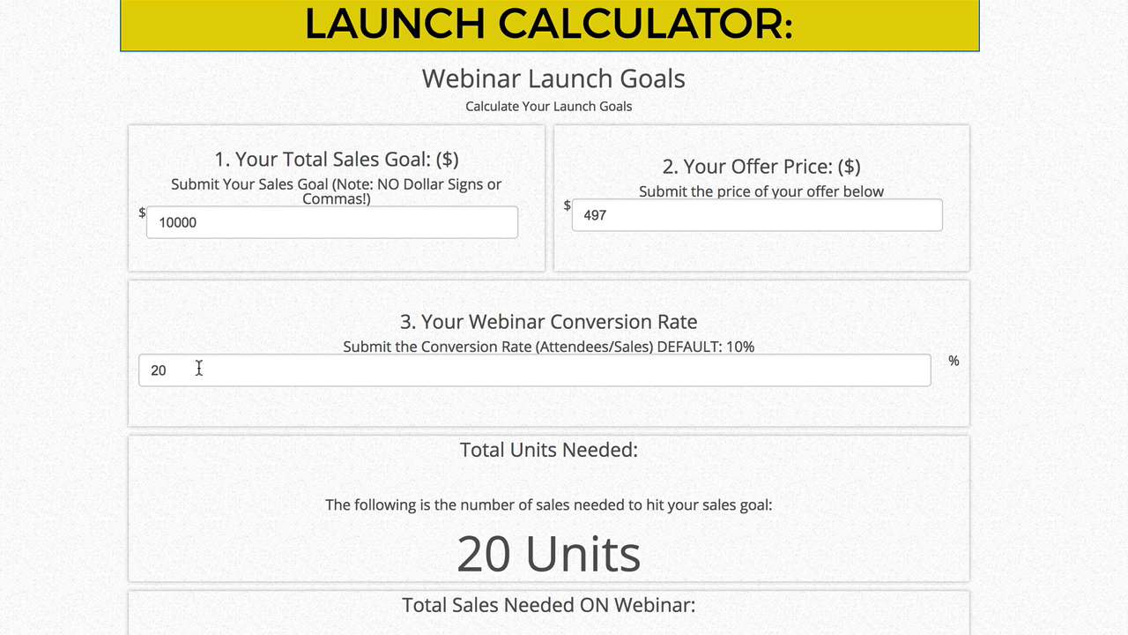
Step: Set the webinar conversion rate to 10% and review the recalculated launch figures
drag(197, 369, 107, 370)
text(10)
scroll(1041, 258, down, 1)
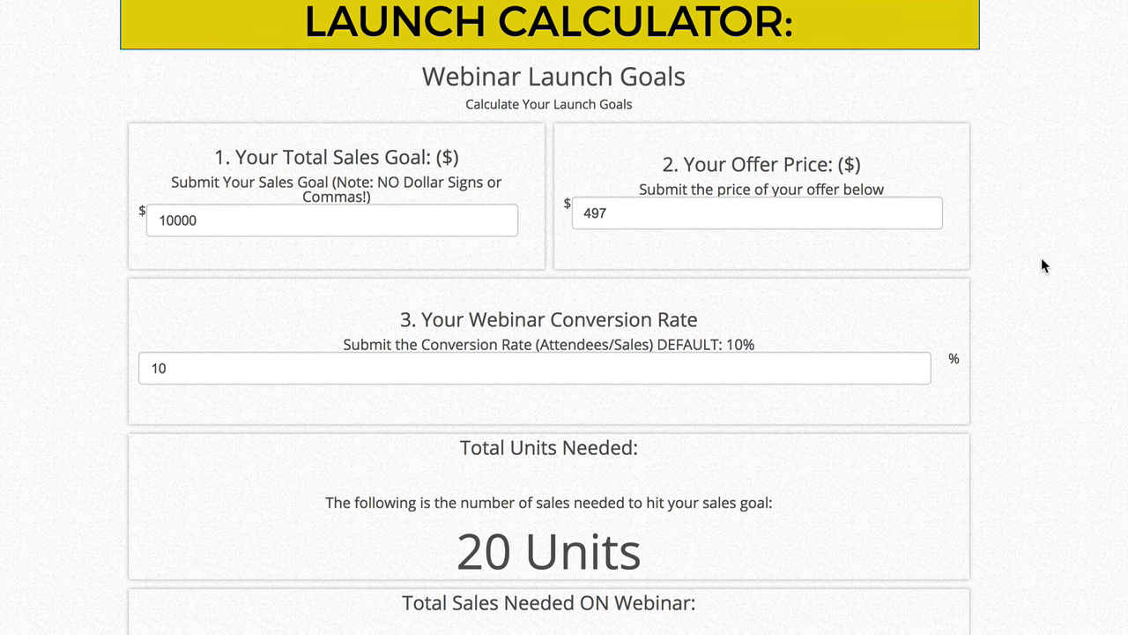
scroll(1042, 259, down, 5)
scroll(1041, 263, up, 5)
Step: Try a webinar conversion rate of 50% and check its effect on the launch figures
click(161, 317)
drag(161, 318, 102, 316)
text(50)
scroll(799, 480, down, 1)
scroll(828, 378, down, 5)
scroll(572, 385, up, 6)
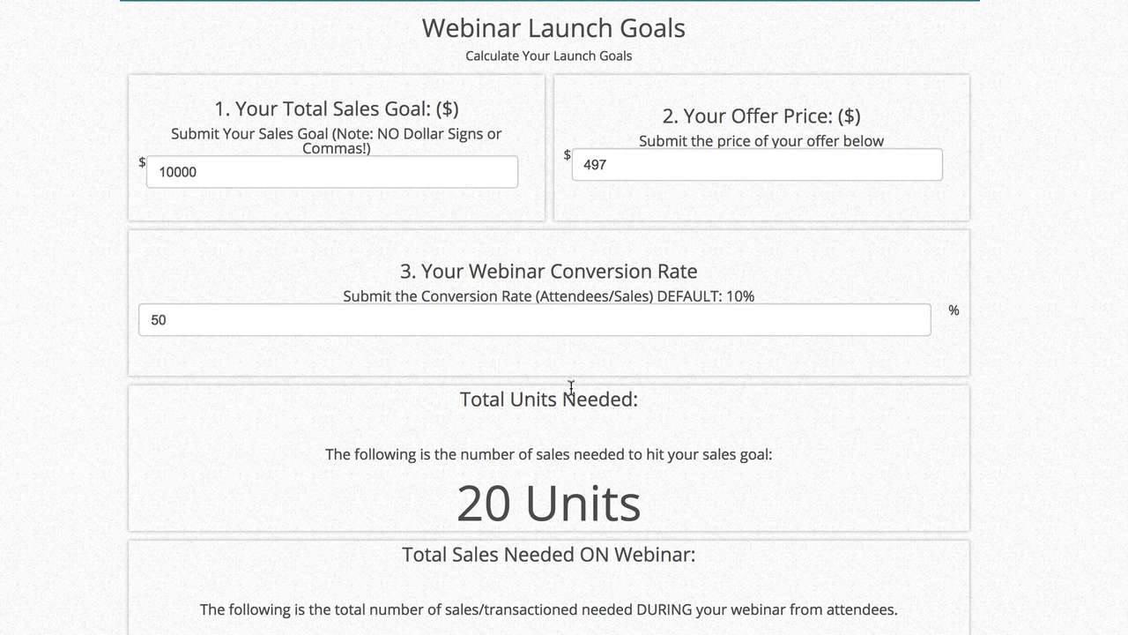
Step: Return the webinar conversion rate to 10% and check the updated totals
drag(176, 317, 114, 314)
text(10)
scroll(1078, 351, down, 4)
scroll(1079, 350, up, 2)
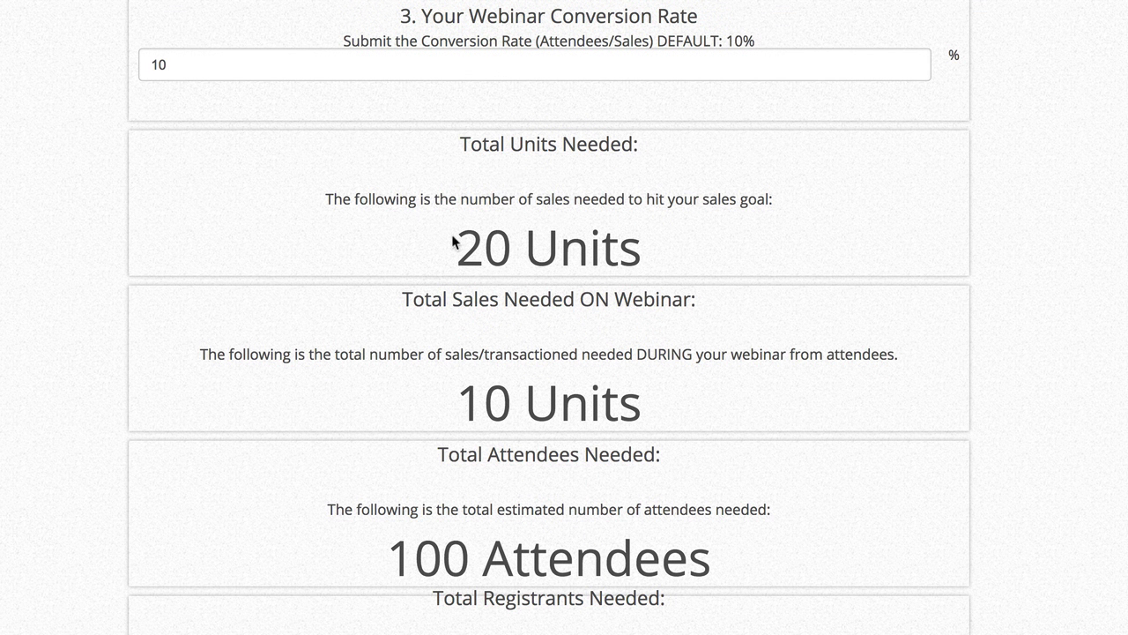
Step: Compare the sales goal, offer price and conversion rate with the total units and on-webinar sales needed
scroll(949, 429, up, 3)
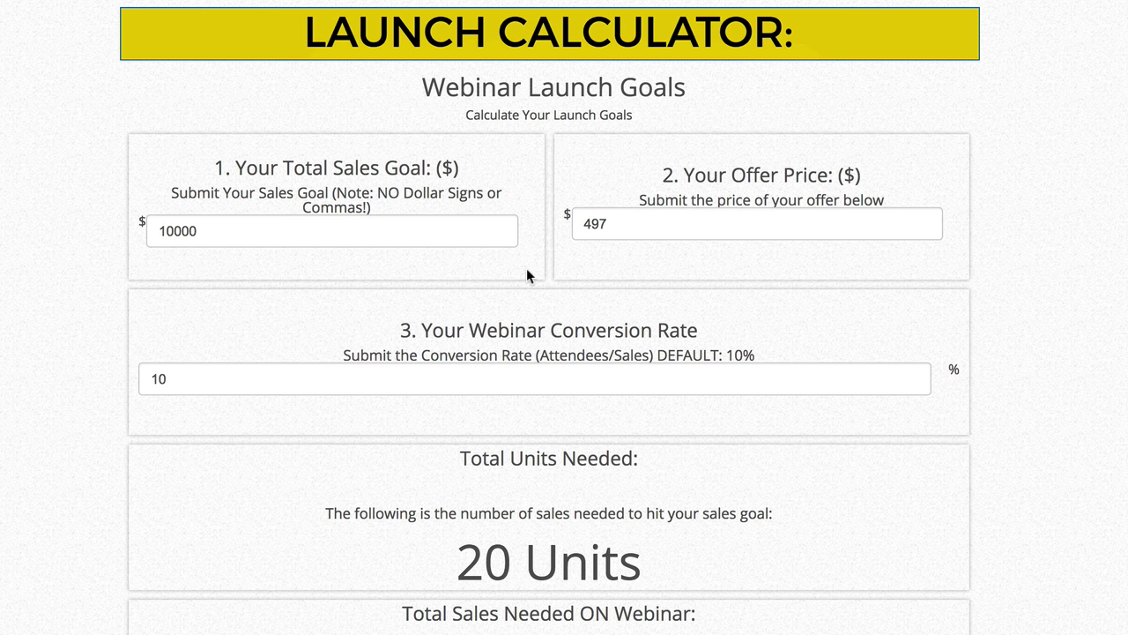
scroll(1019, 303, down, 2)
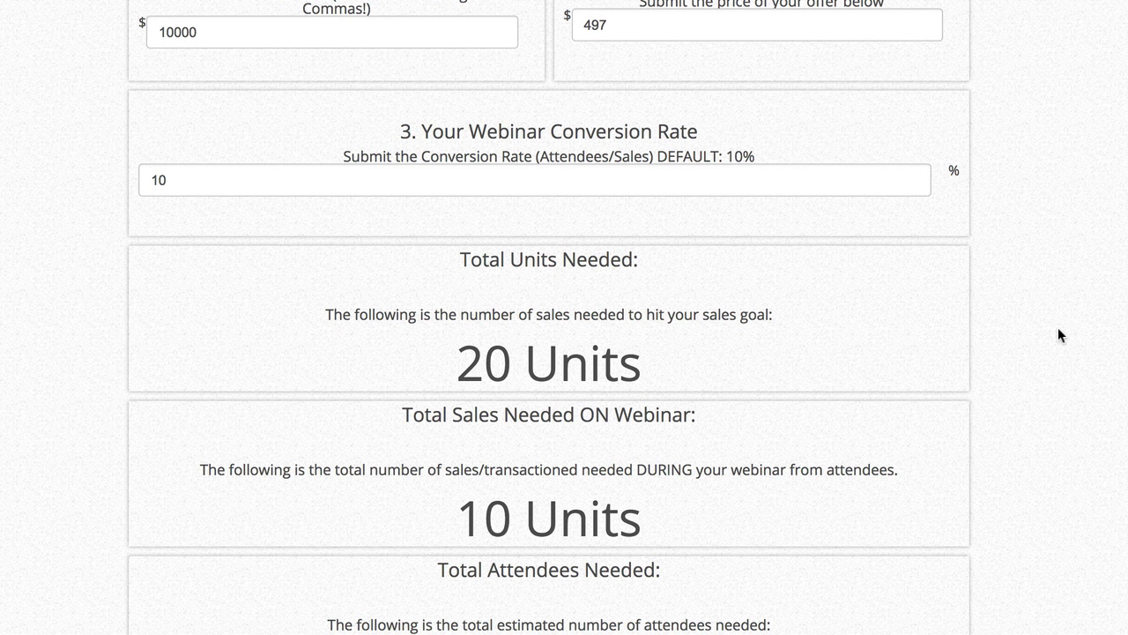
scroll(1053, 326, down, 2)
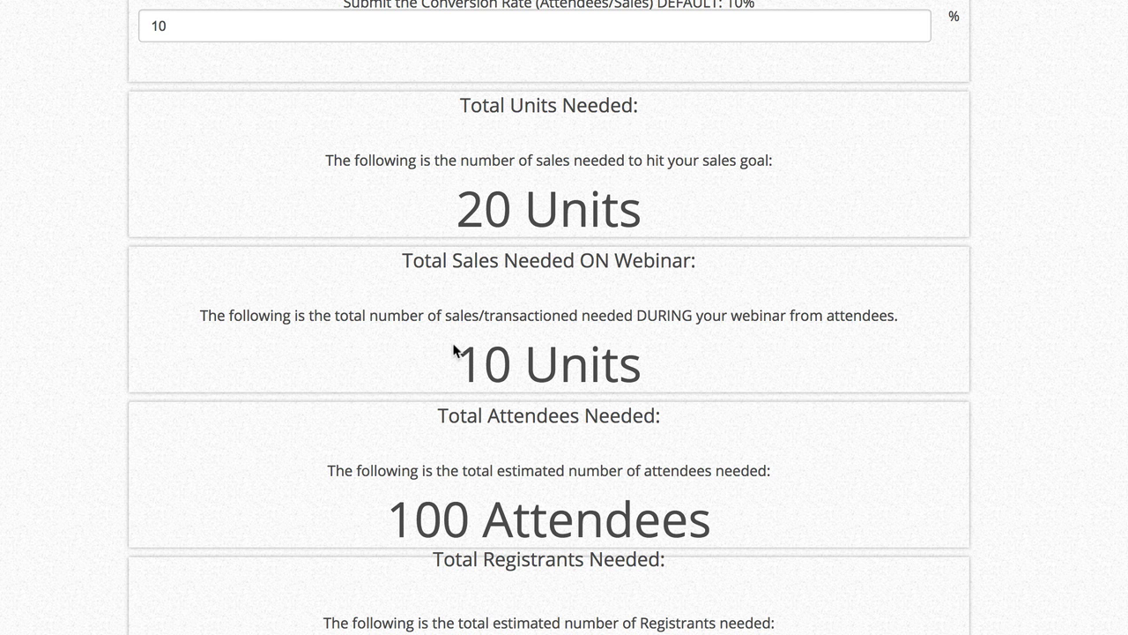
scroll(454, 350, down, 1)
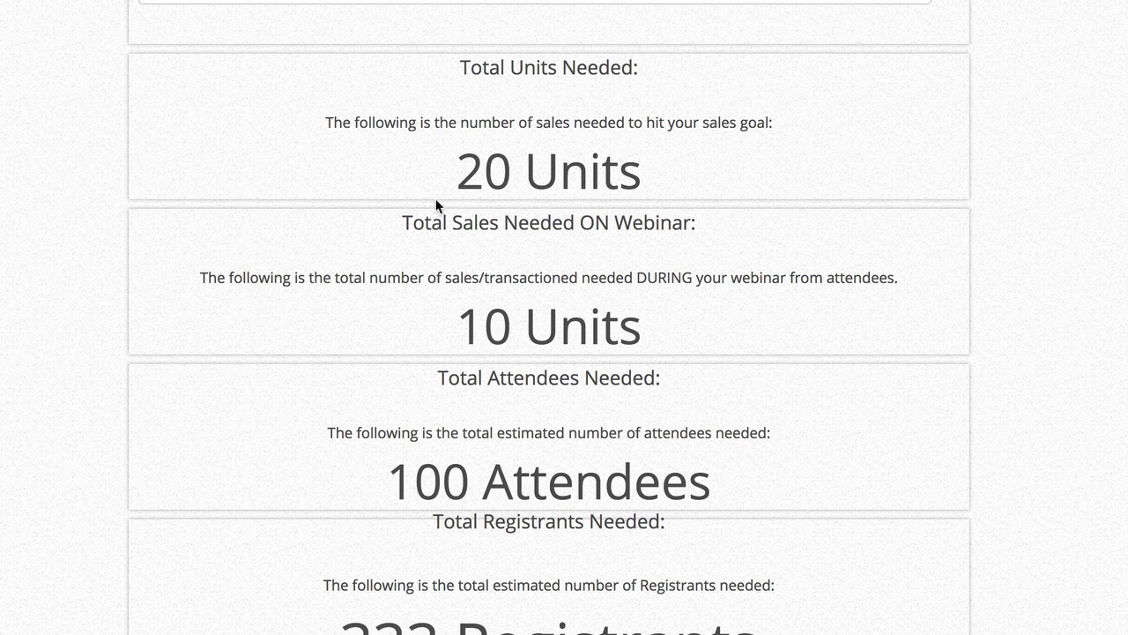
scroll(460, 365, up, 1)
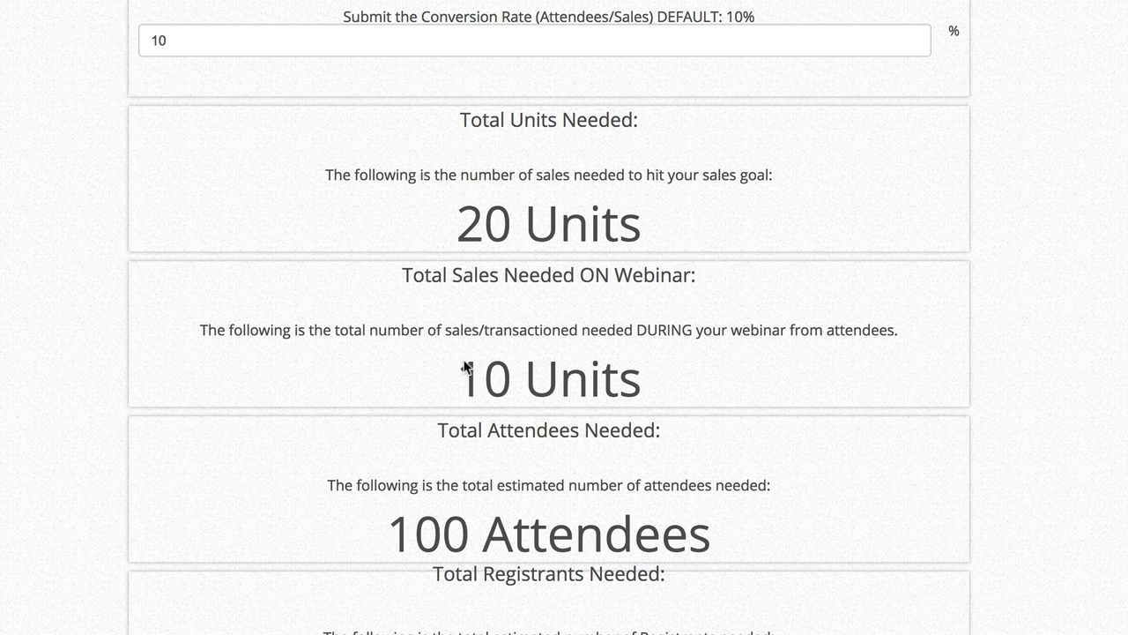
scroll(420, 159, up, 3)
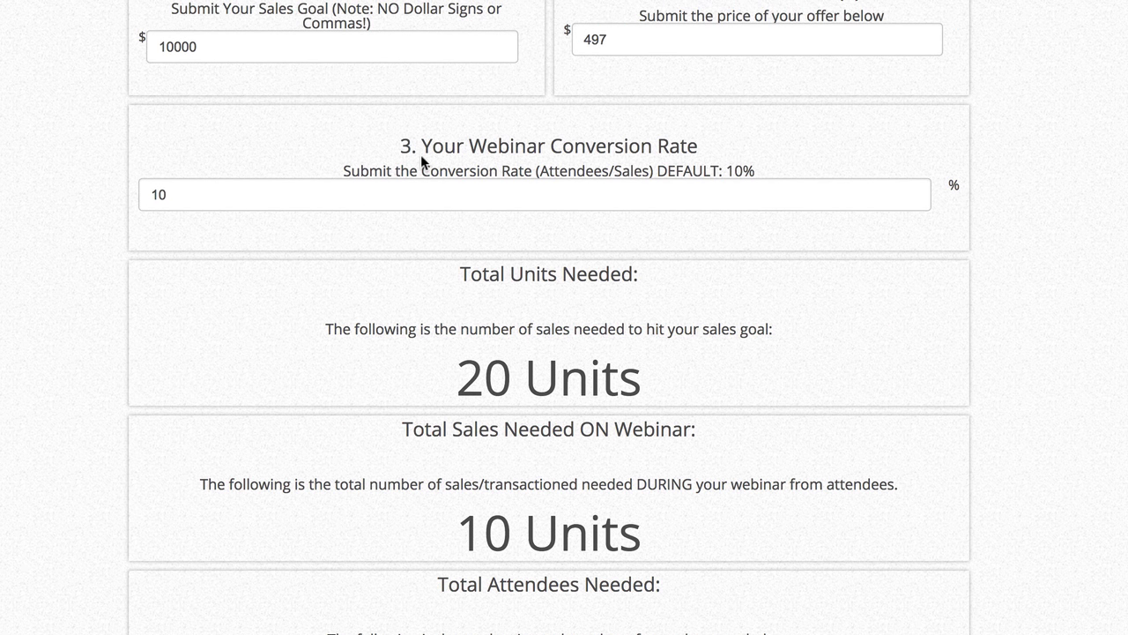
scroll(420, 154, up, 1)
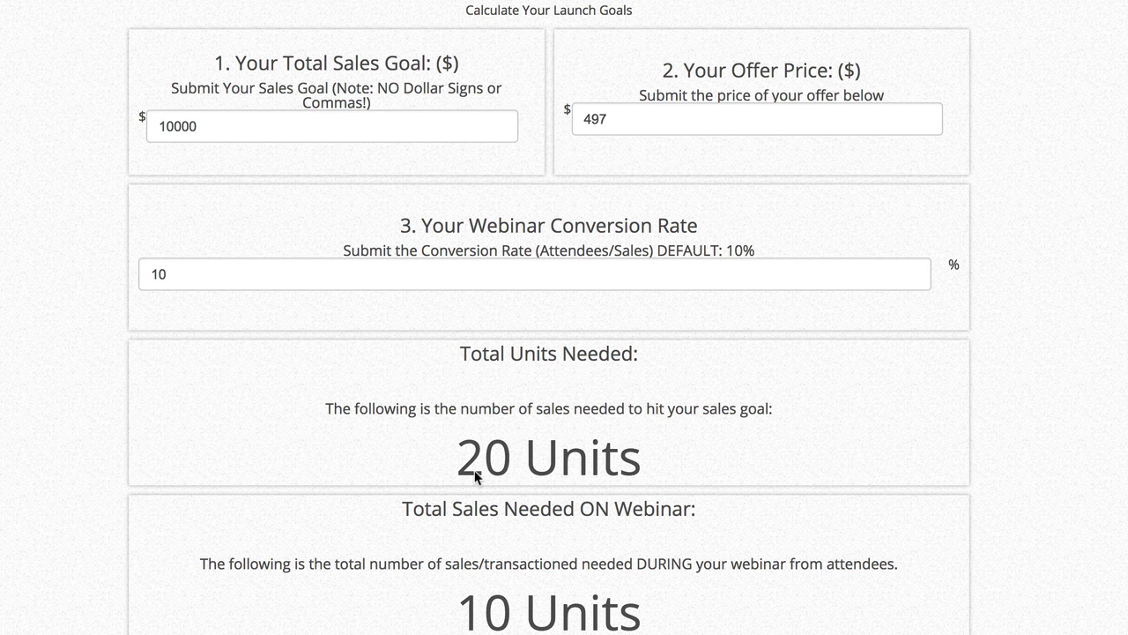
scroll(474, 470, down, 1)
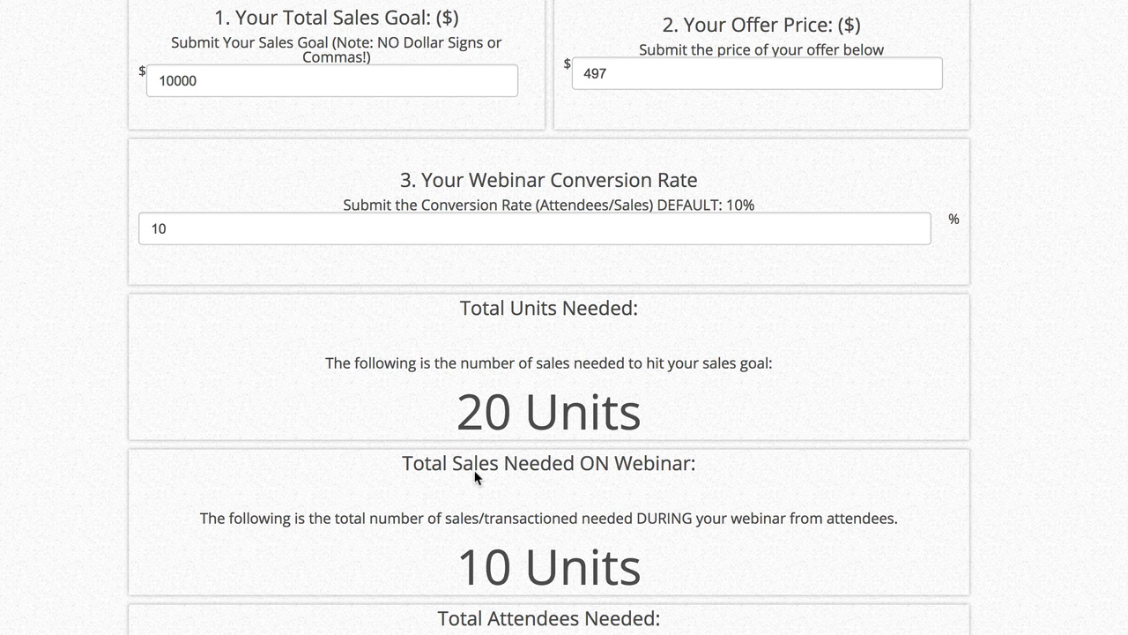
Step: Examine the total attendees and total registrants needed in relation to the entered launch goals
scroll(474, 476, down, 2)
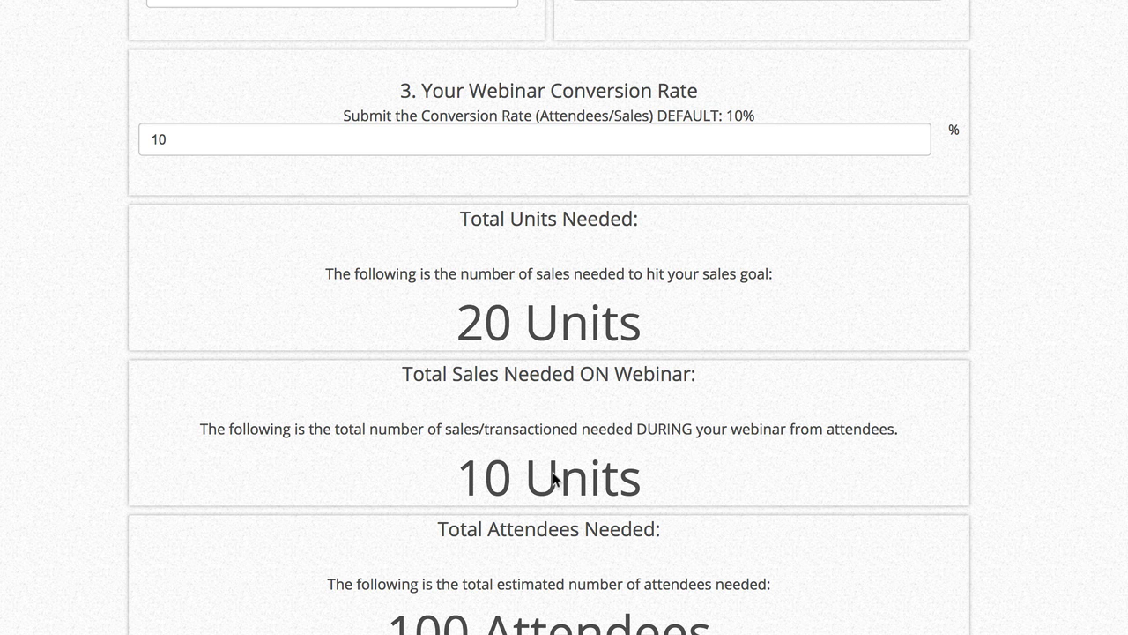
scroll(551, 474, down, 1)
scroll(556, 315, down, 4)
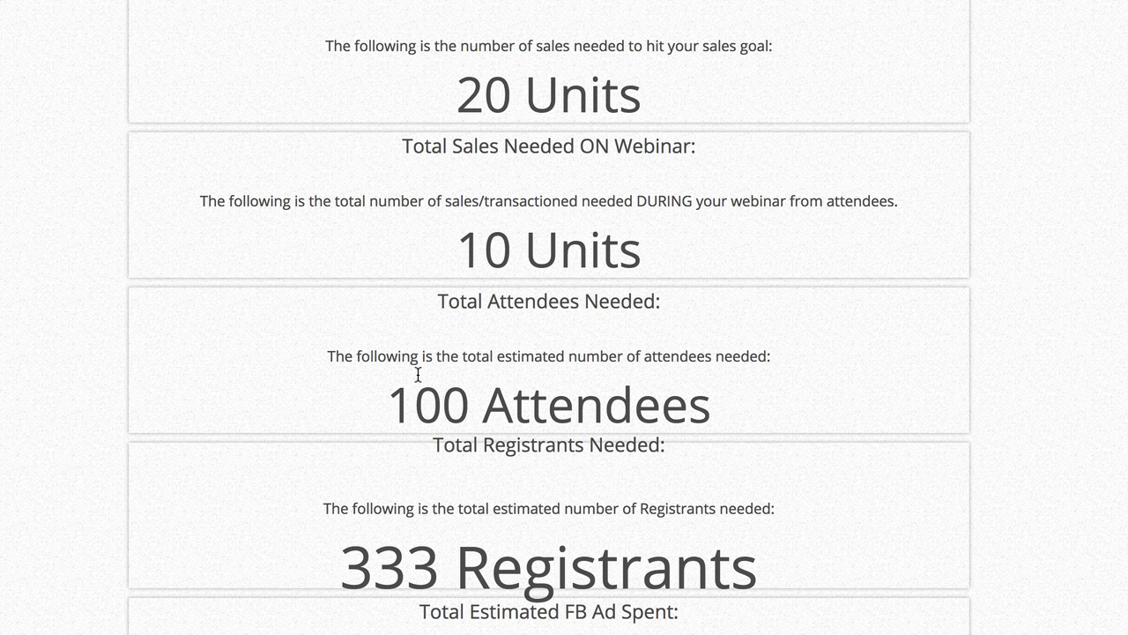
scroll(420, 326, up, 1)
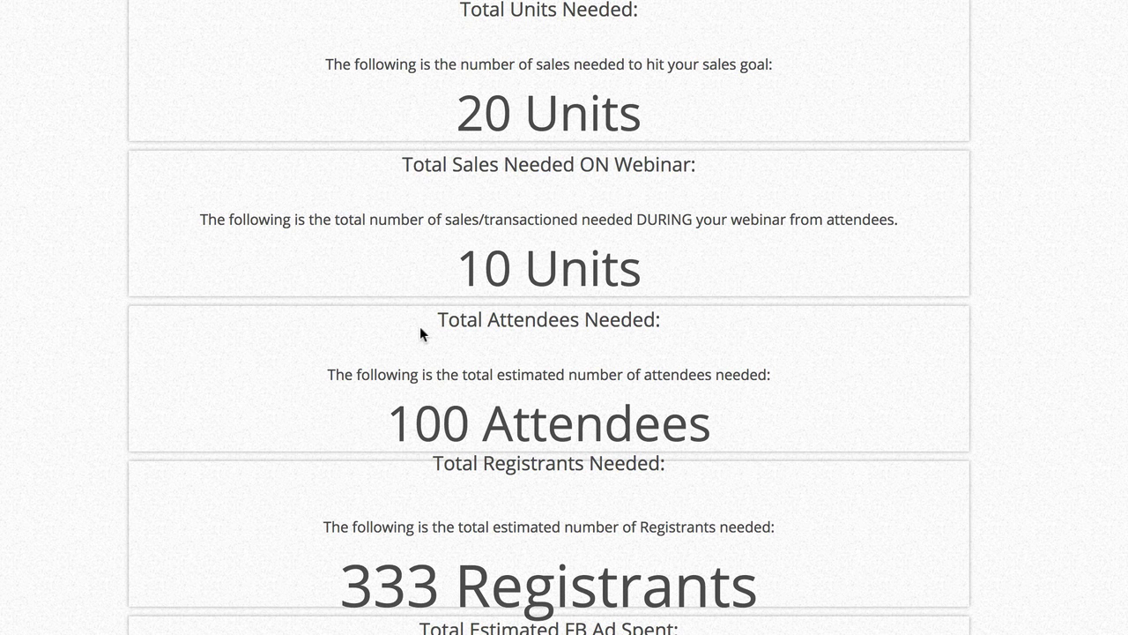
scroll(420, 326, down, 5)
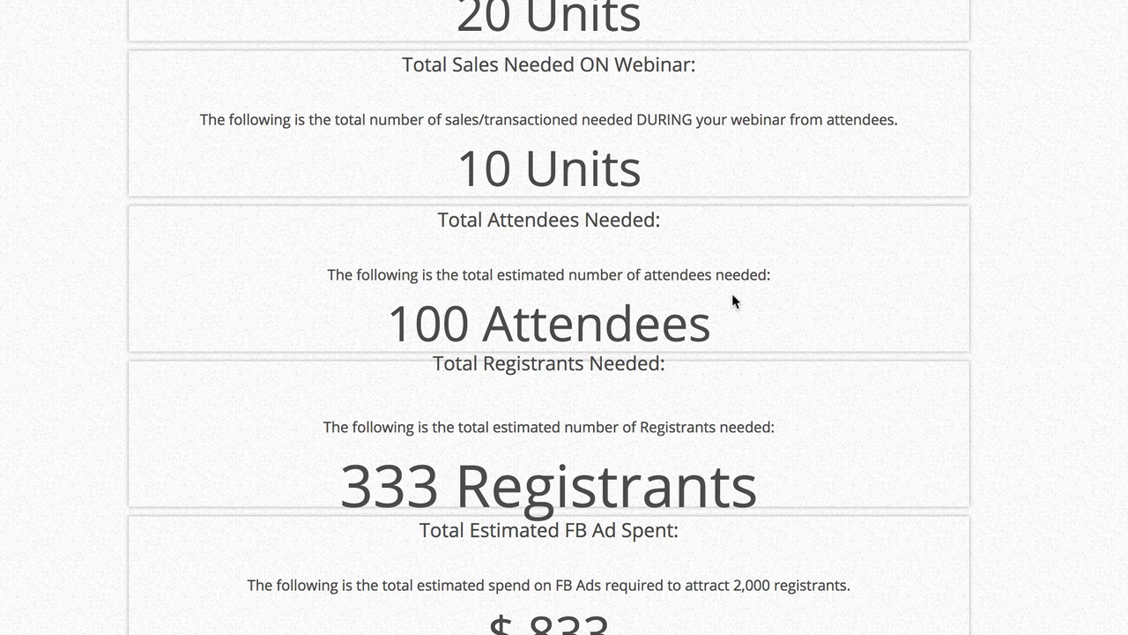
scroll(731, 299, down, 4)
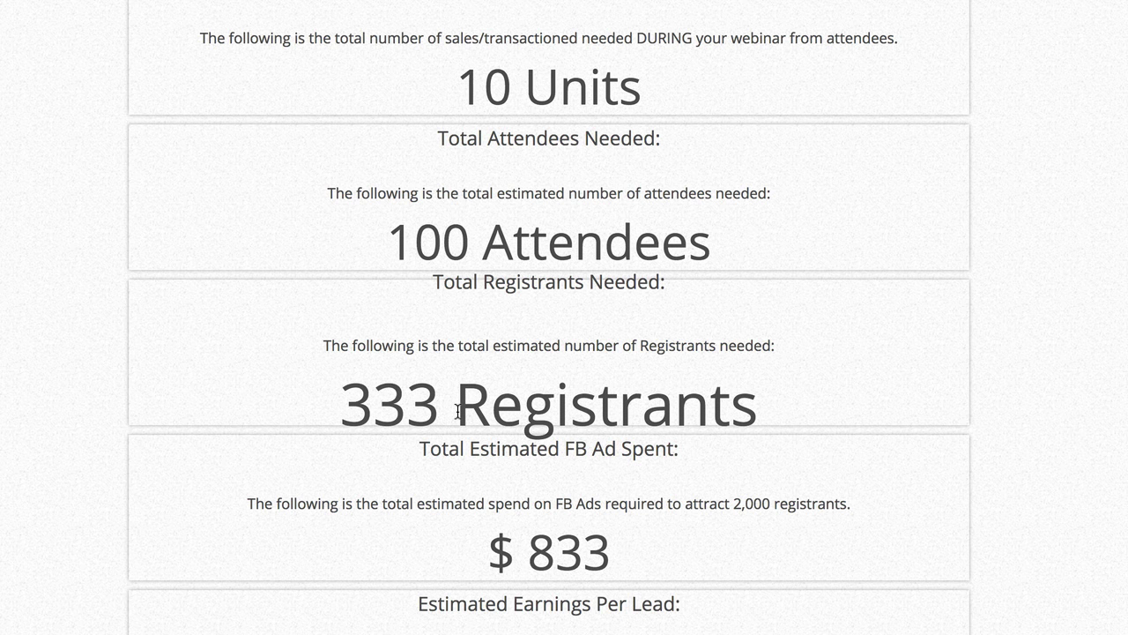
scroll(436, 365, down, 1)
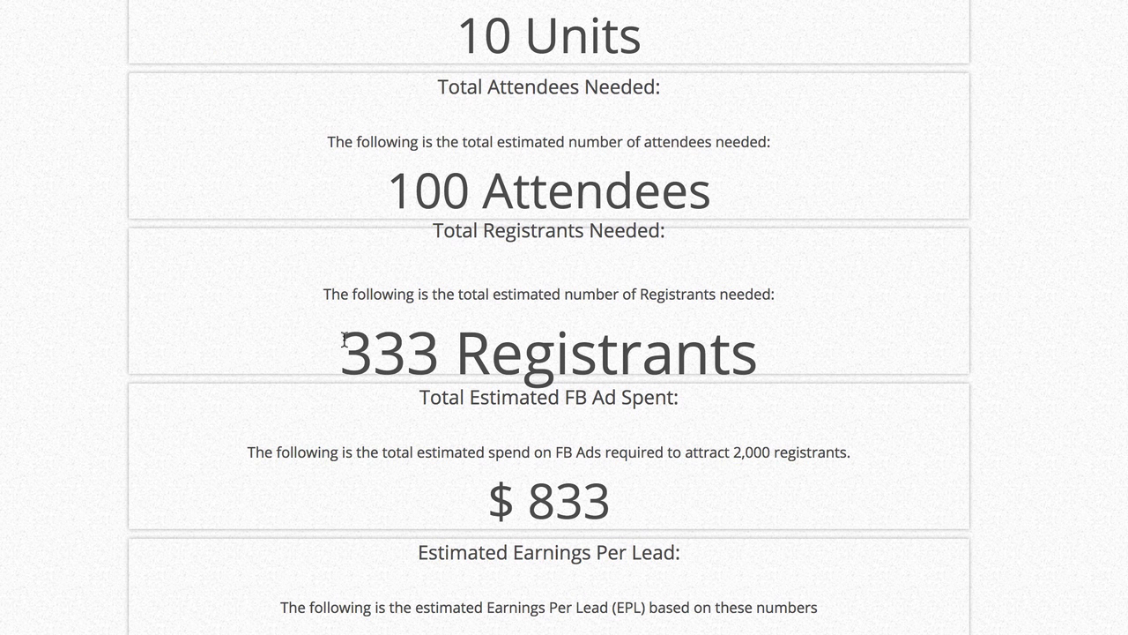
scroll(344, 339, up, 12)
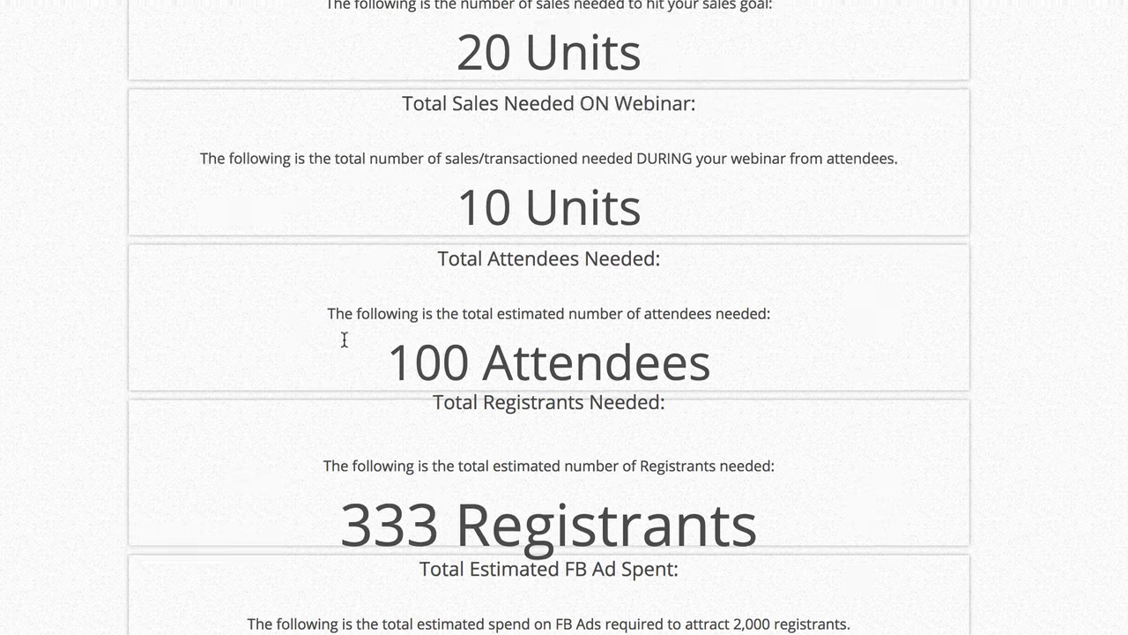
scroll(534, 281, down, 15)
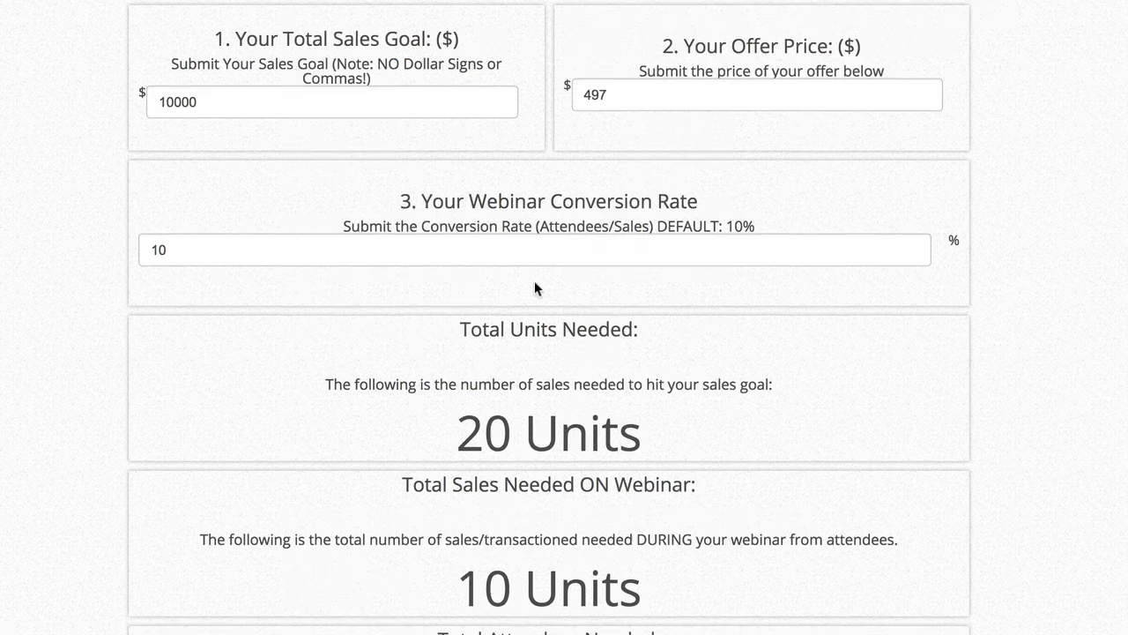
scroll(513, 288, up, 4)
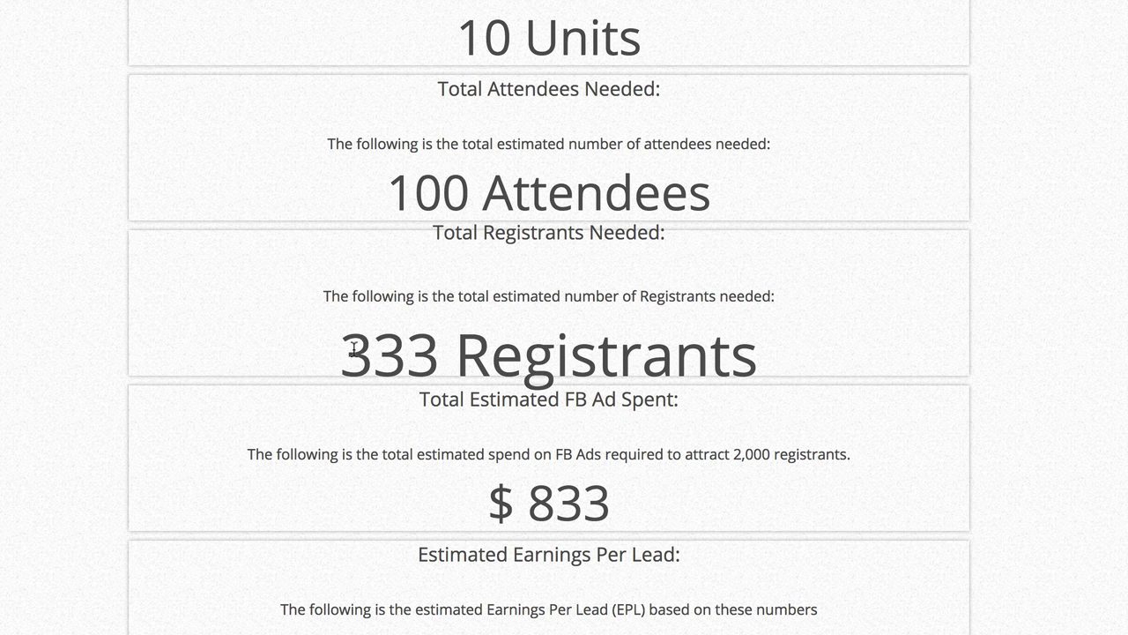
Step: Highlight the total estimated Facebook ad spend figure and compare it with the entered sales goal
scroll(845, 589, down, 1)
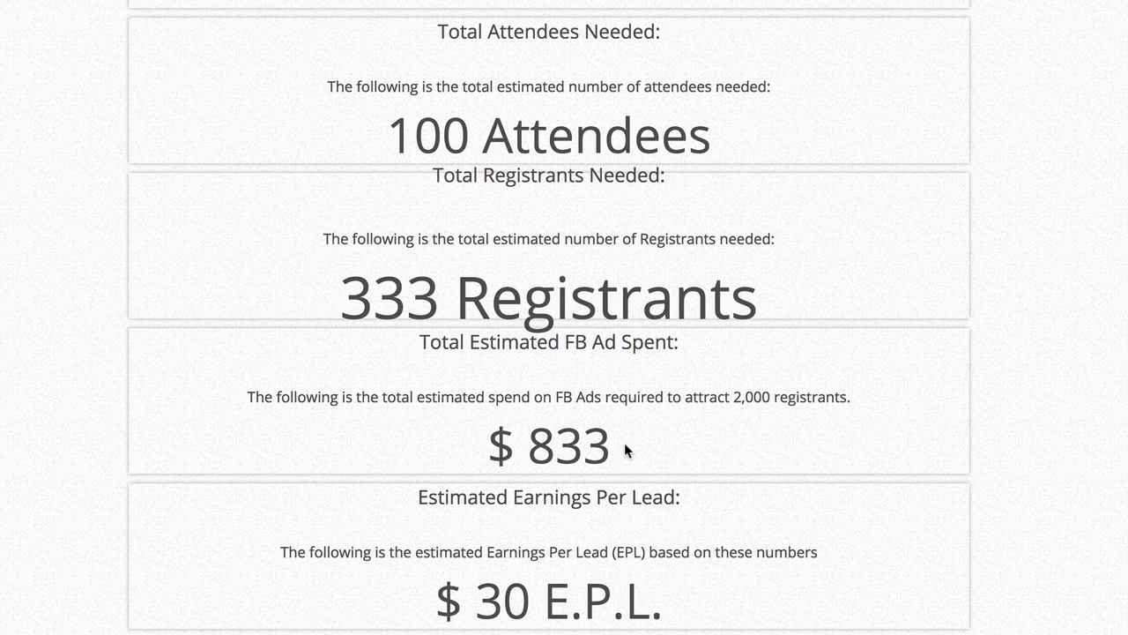
drag(624, 442, 541, 438)
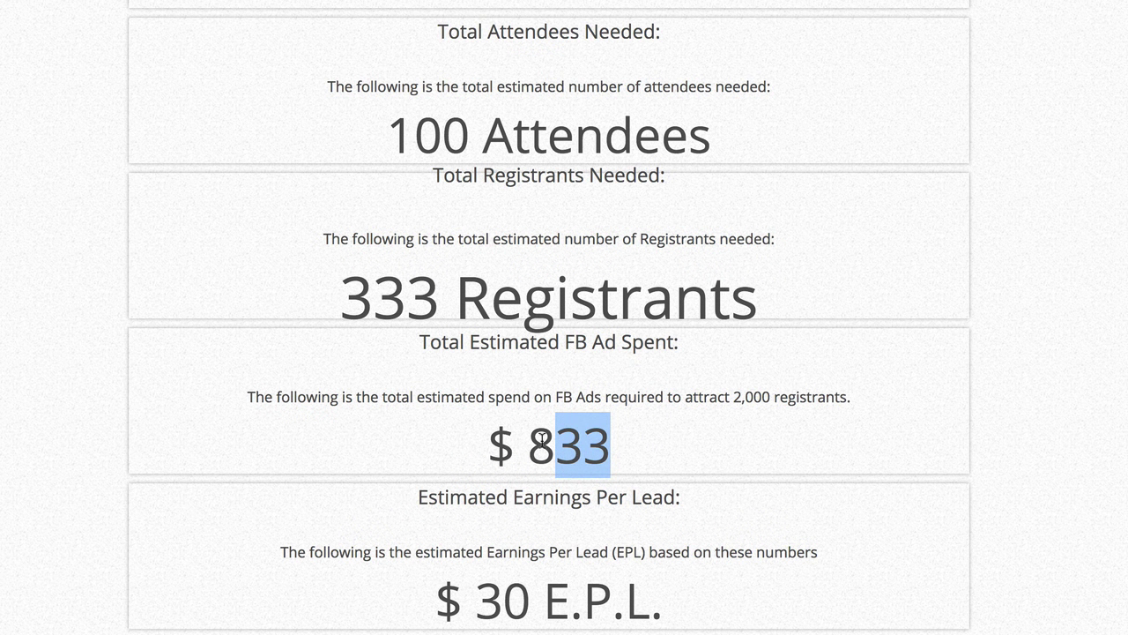
scroll(573, 436, up, 10)
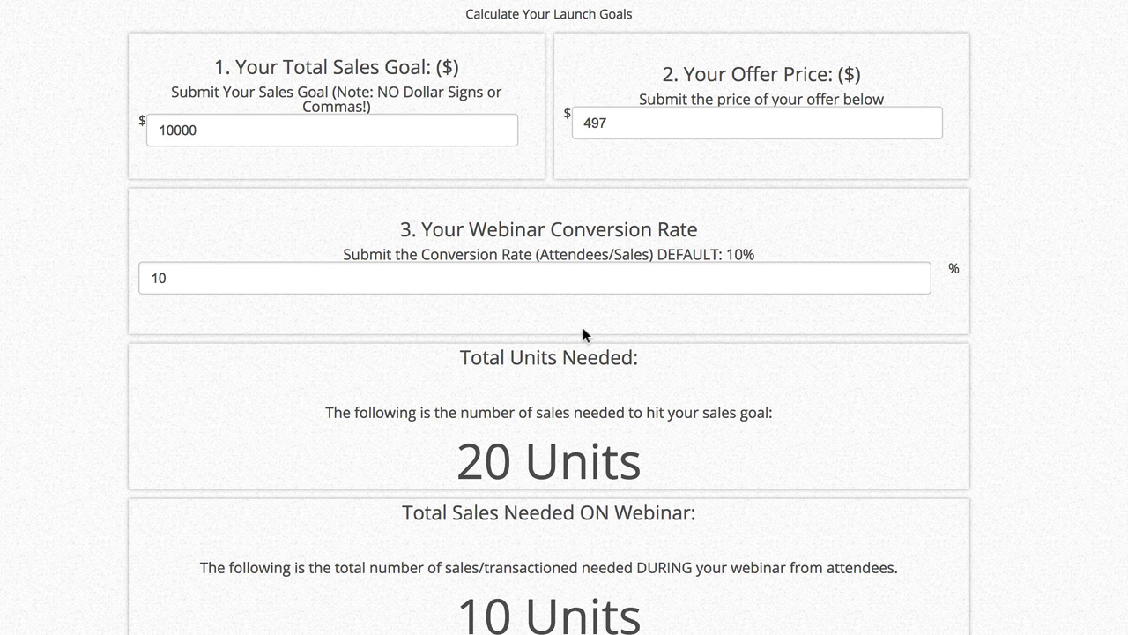
scroll(582, 329, down, 10)
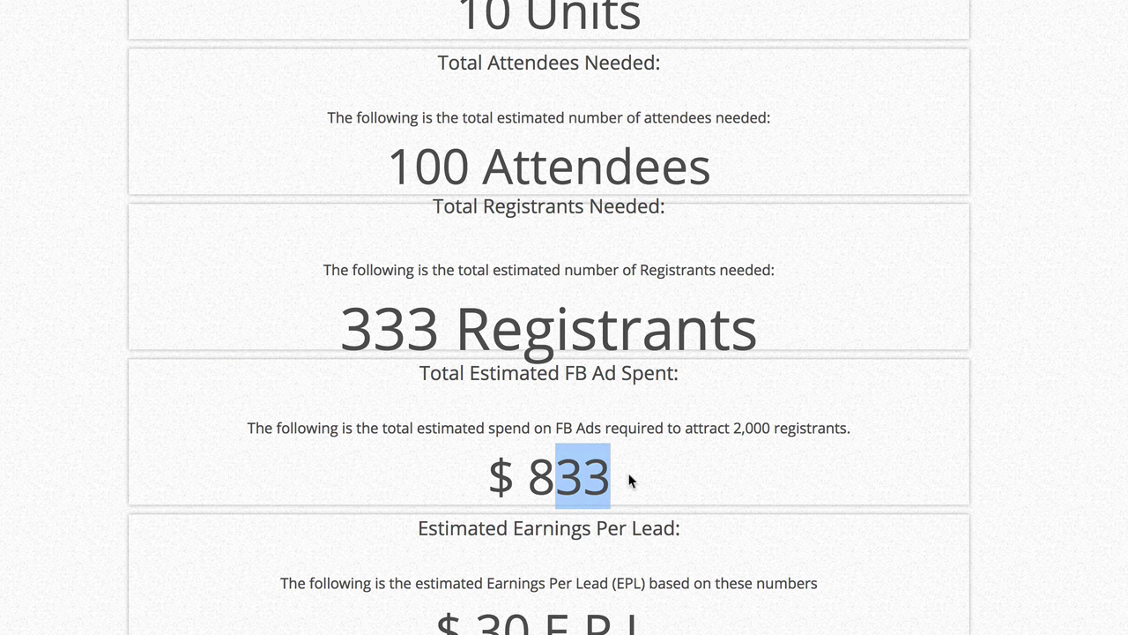
drag(631, 481, 522, 465)
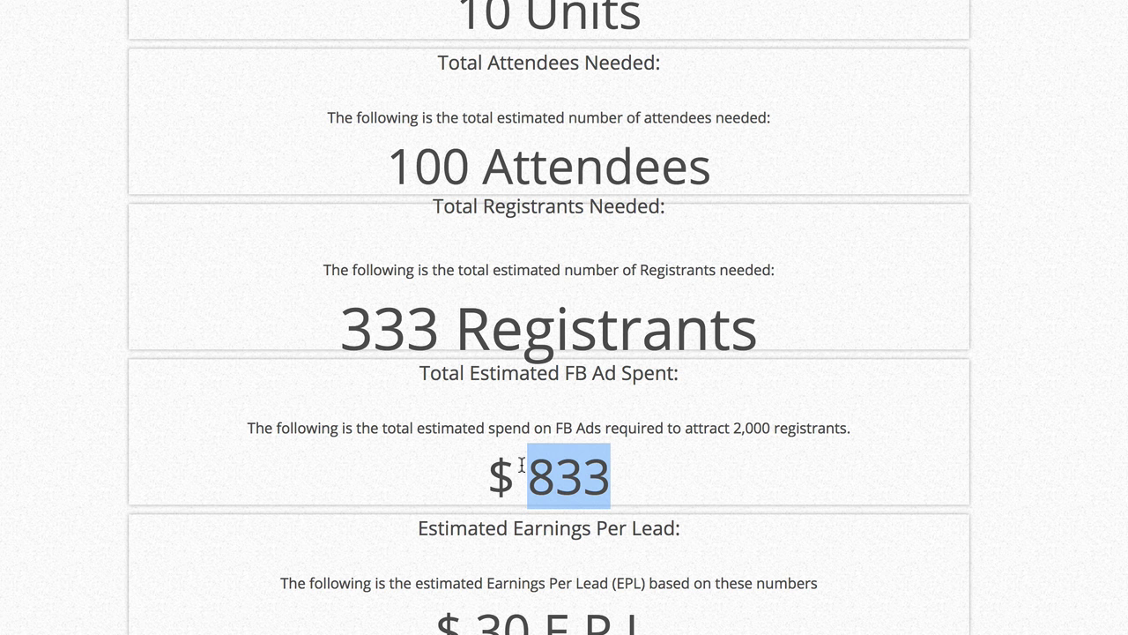
Step: Highlight the estimated earnings per lead figure and review it alongside the ad spend and registrants
scroll(522, 466, down, 2)
scroll(591, 376, down, 2)
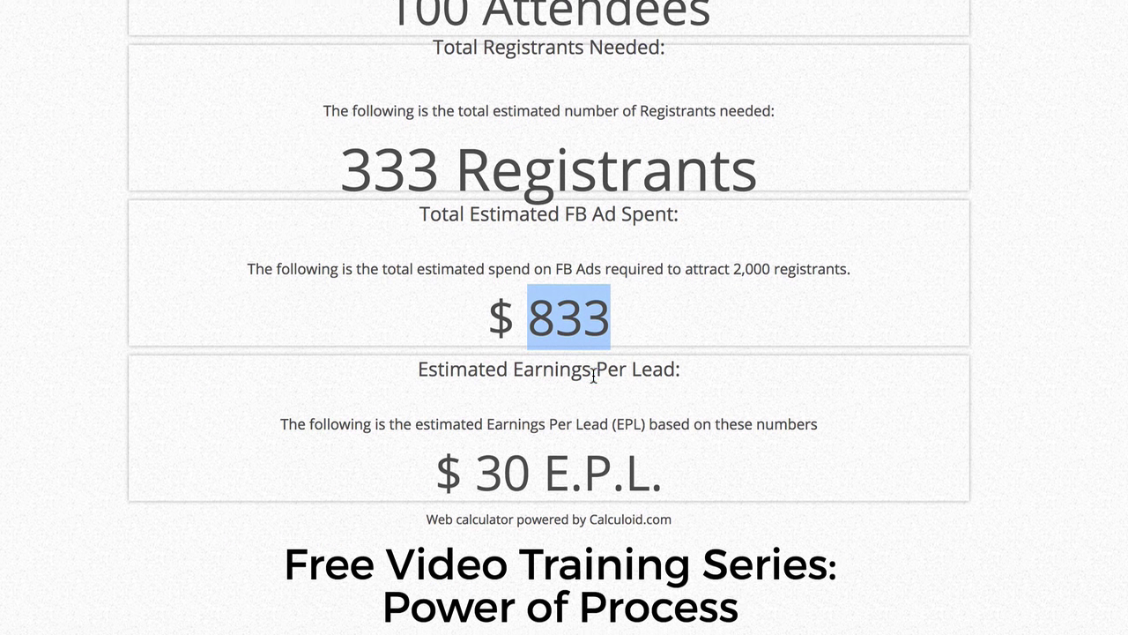
drag(486, 467, 560, 459)
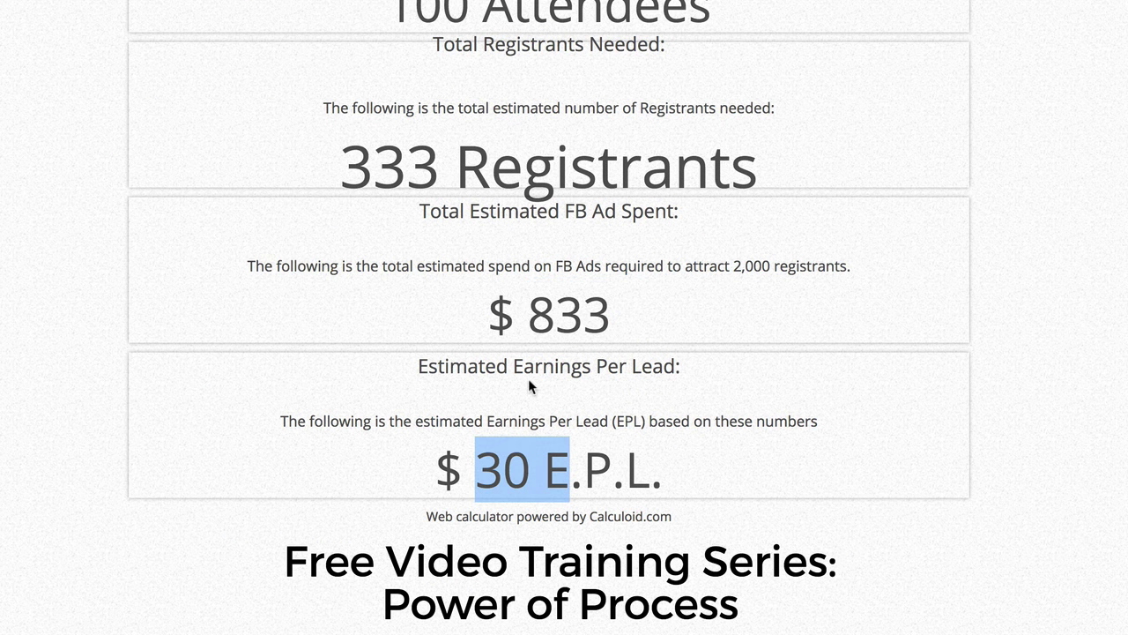
click(608, 483)
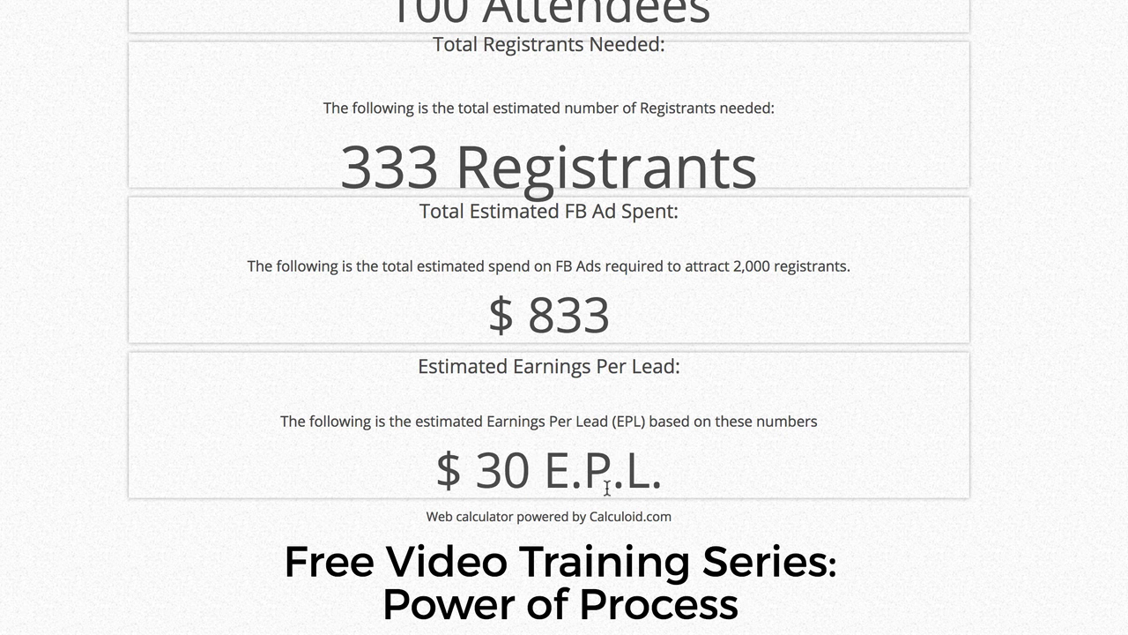
scroll(497, 460, down, 2)
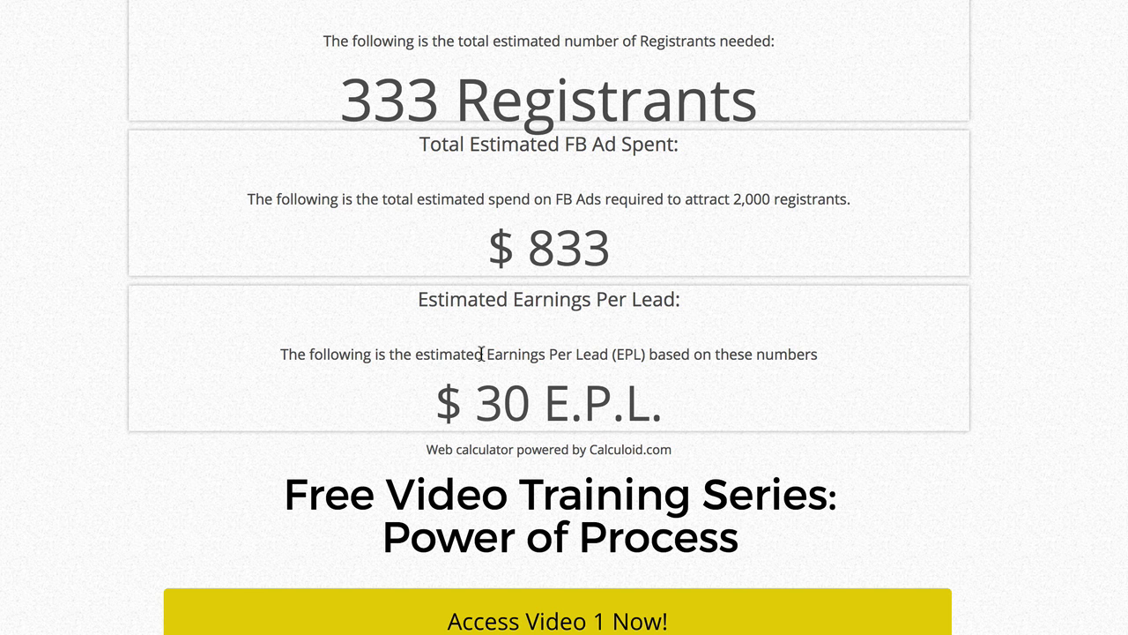
scroll(484, 408, up, 1)
drag(484, 408, 539, 417)
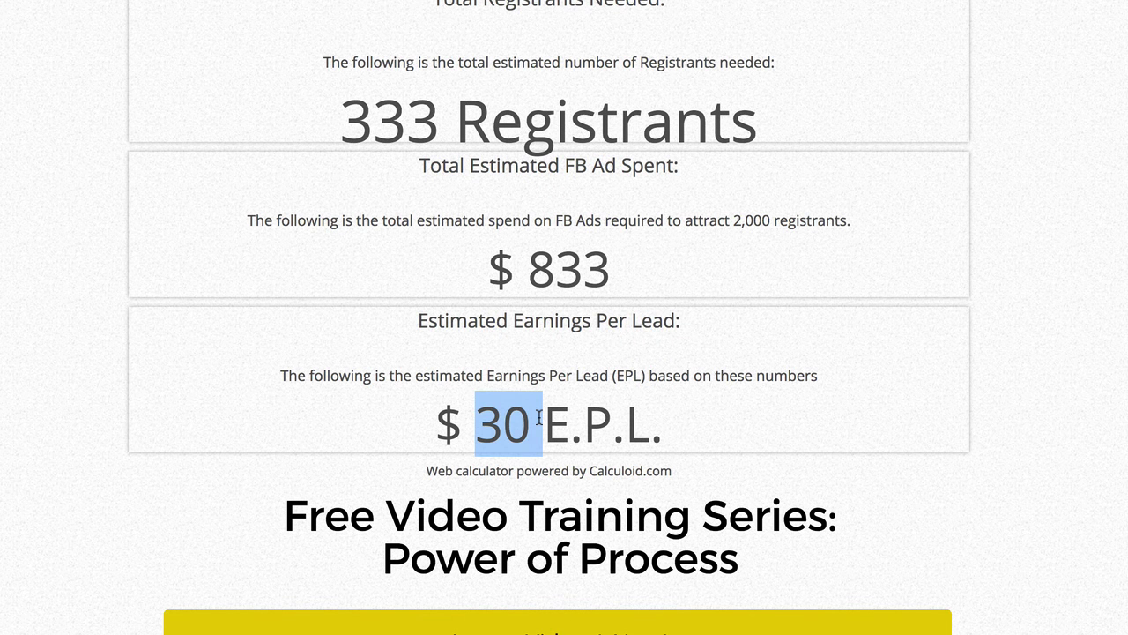
click(537, 417)
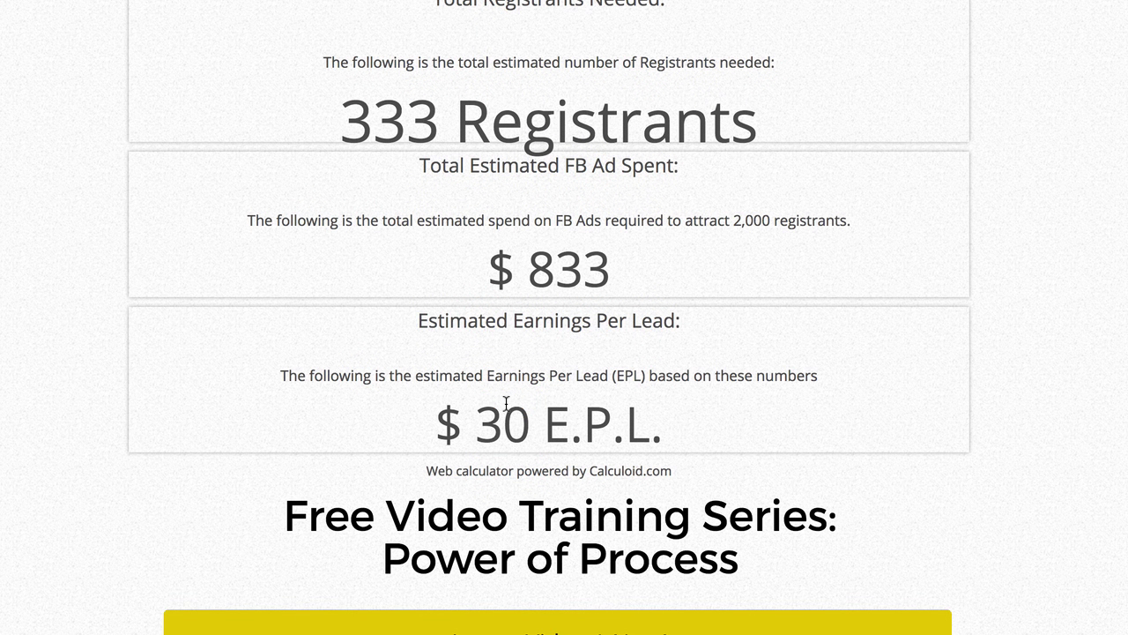
scroll(506, 403, up, 2)
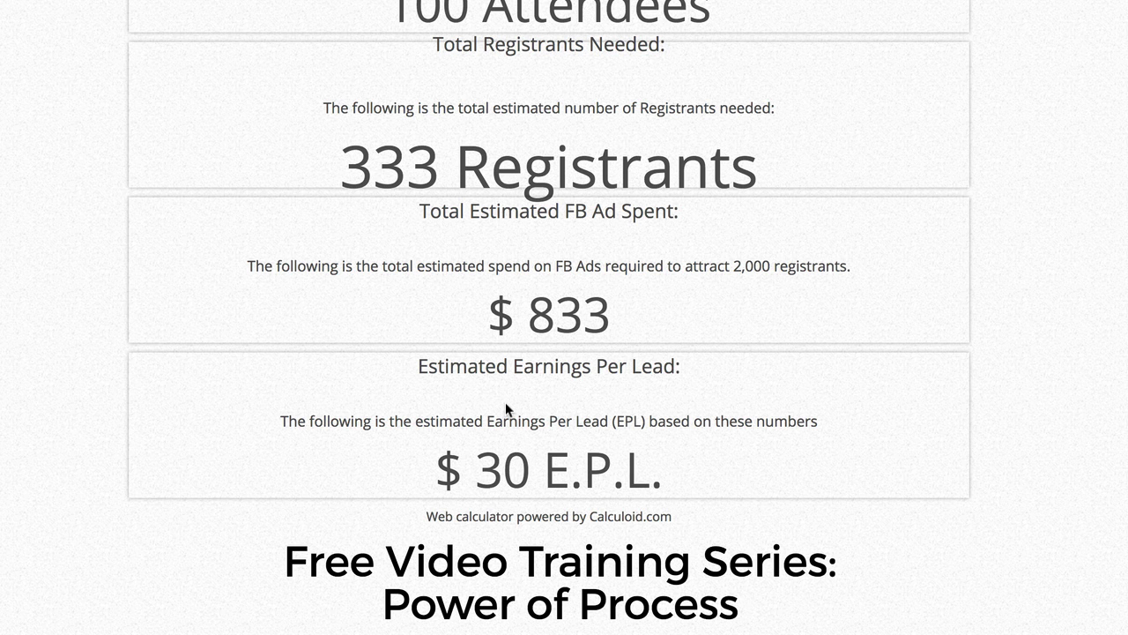
scroll(506, 406, up, 1)
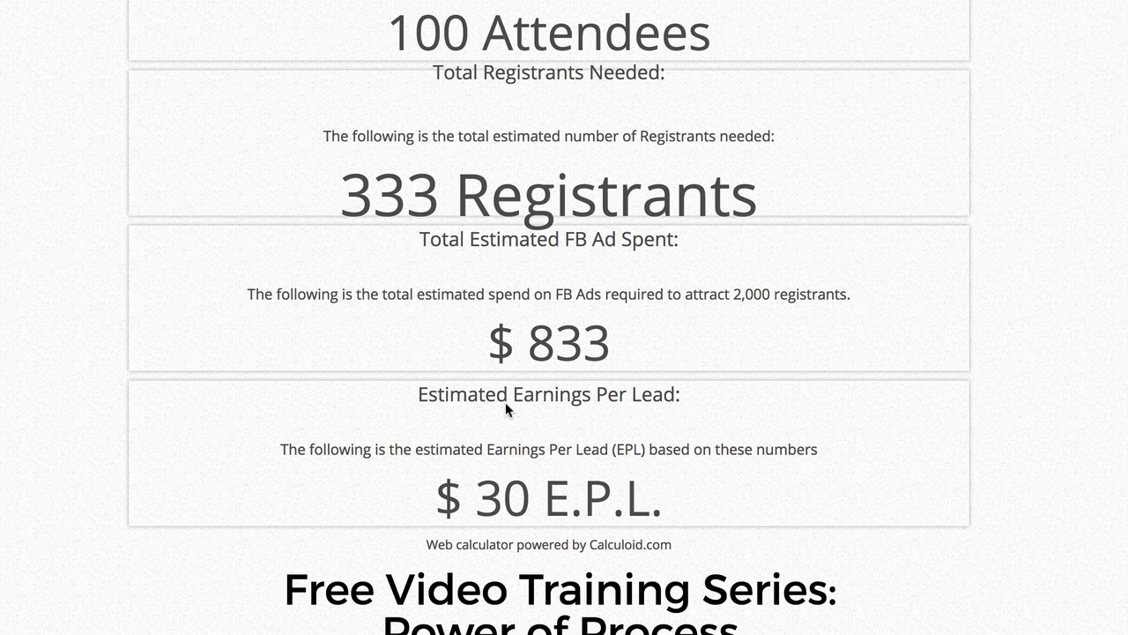
Step: Set the offer price to 50 dollars and check the recalculated units and attendees needed
scroll(505, 402, up, 10)
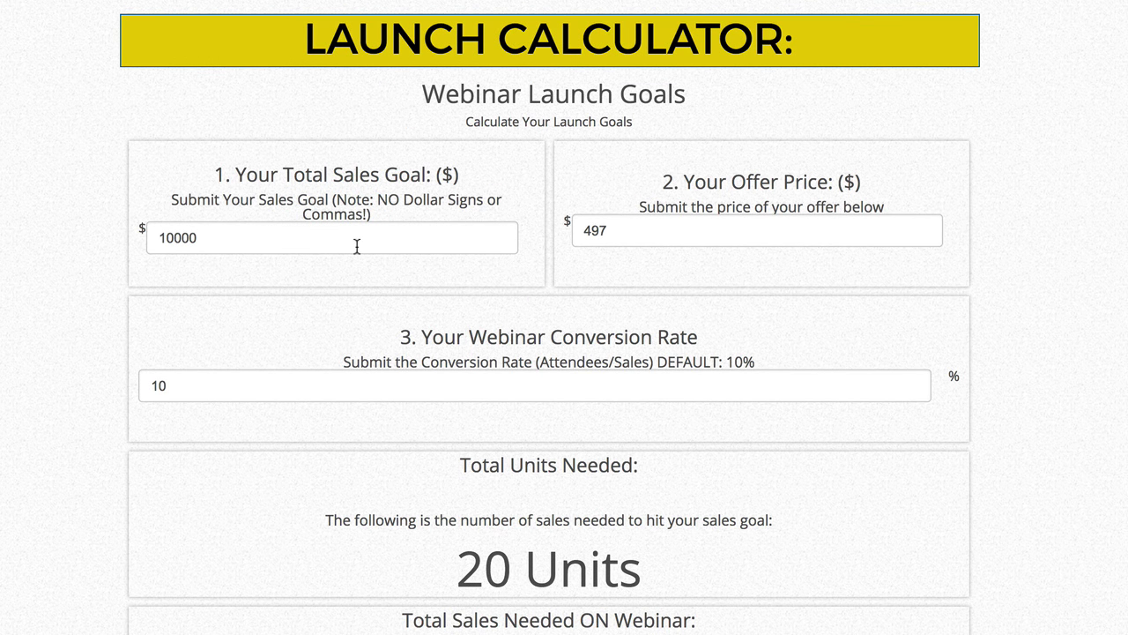
drag(611, 231, 537, 227)
text(50)
scroll(711, 498, down, 5)
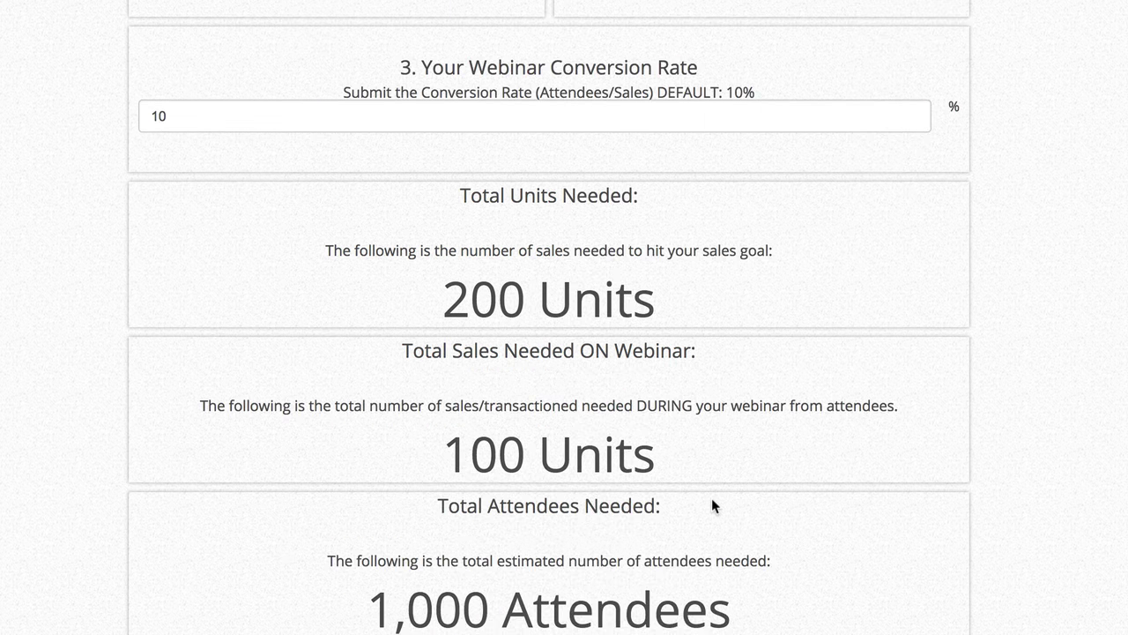
Step: Review the attendees, registrants and ad spend needed at the 50-dollar price, and highlight the estimated earnings per lead
scroll(466, 490, down, 2)
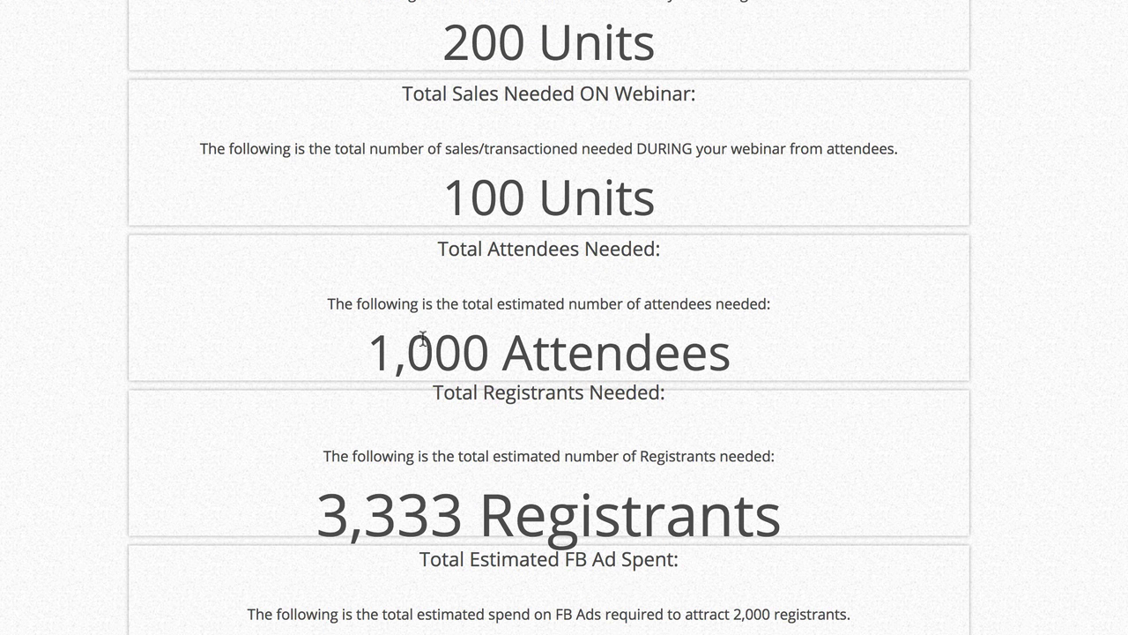
scroll(799, 355, down, 5)
drag(478, 425, 518, 426)
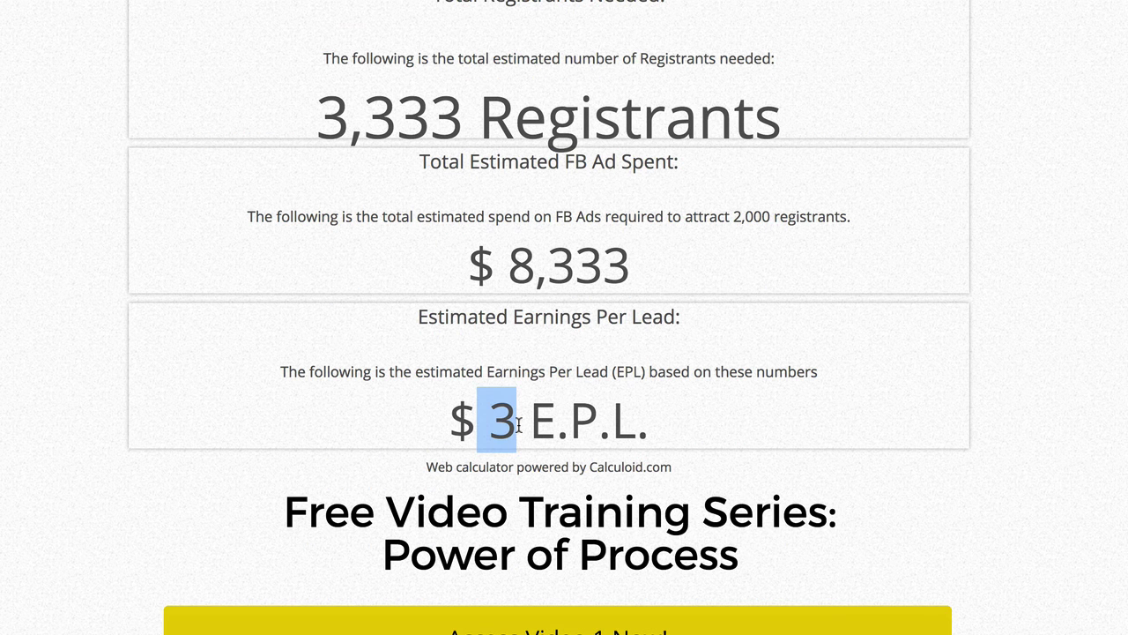
Step: Set the offer price to 197 dollars and look through the recalculated launch figures
scroll(519, 424, up, 10)
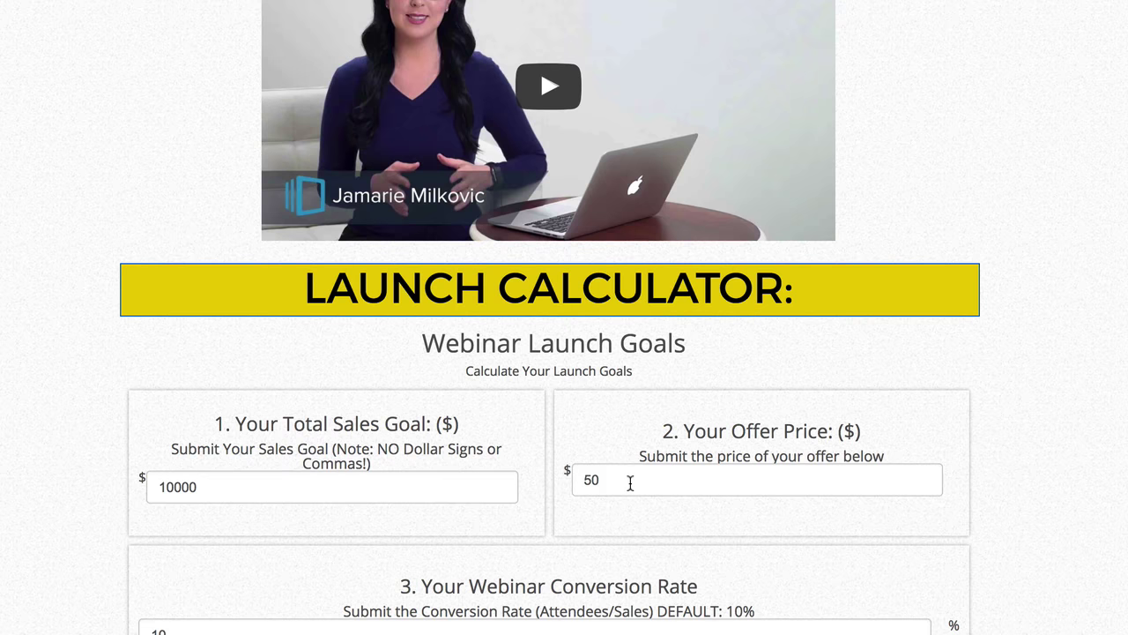
scroll(629, 480, down, 3)
scroll(629, 481, down, 1)
click(609, 146)
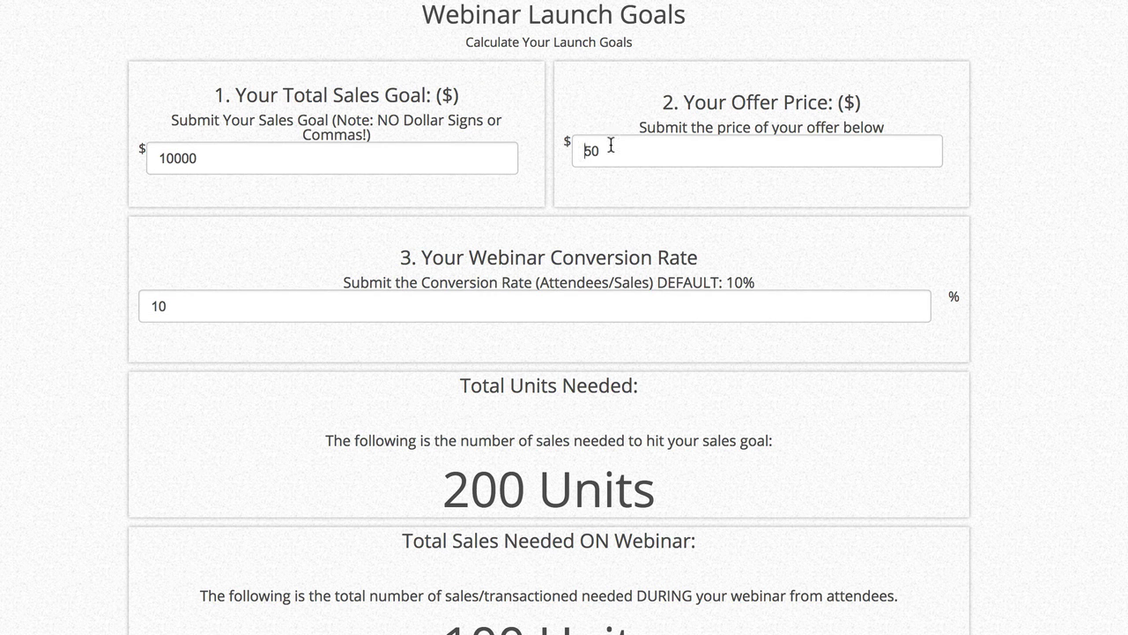
double_click(607, 154)
text(197)
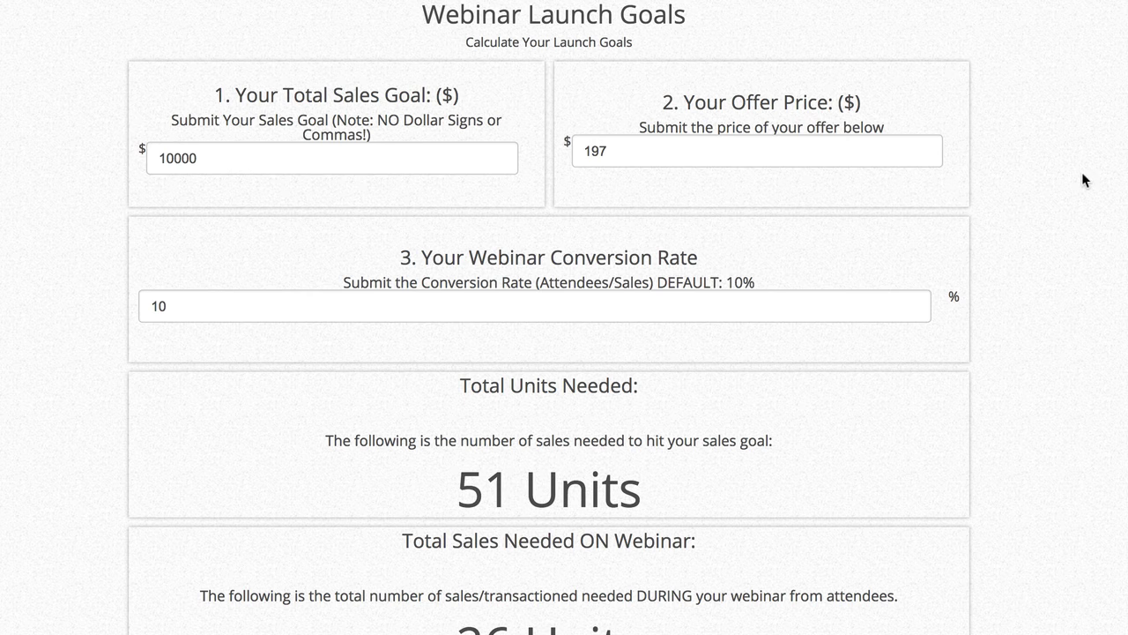
scroll(1081, 172, down, 10)
scroll(1082, 180, up, 10)
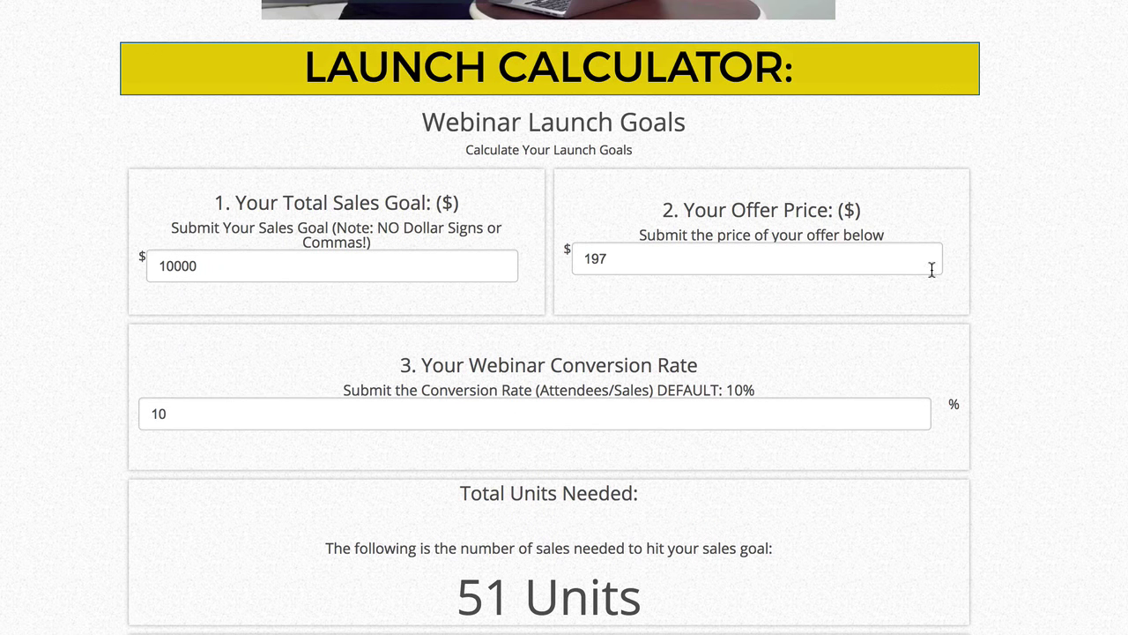
Step: Set the offer price to 97 dollars
scroll(938, 220, down, 1)
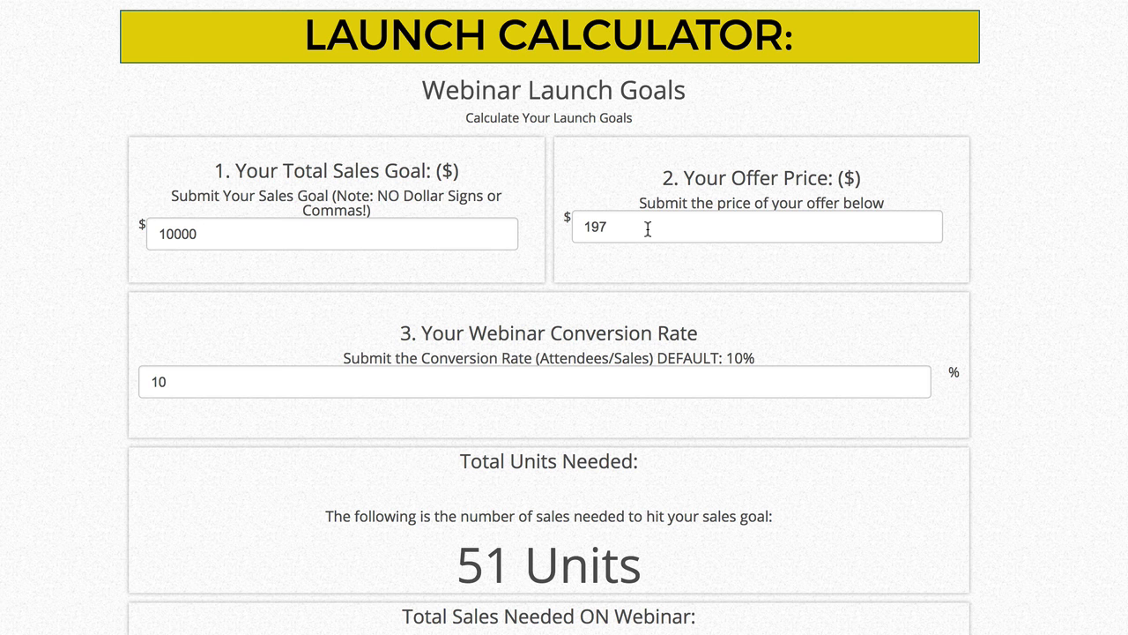
drag(647, 228, 535, 220)
text(97)
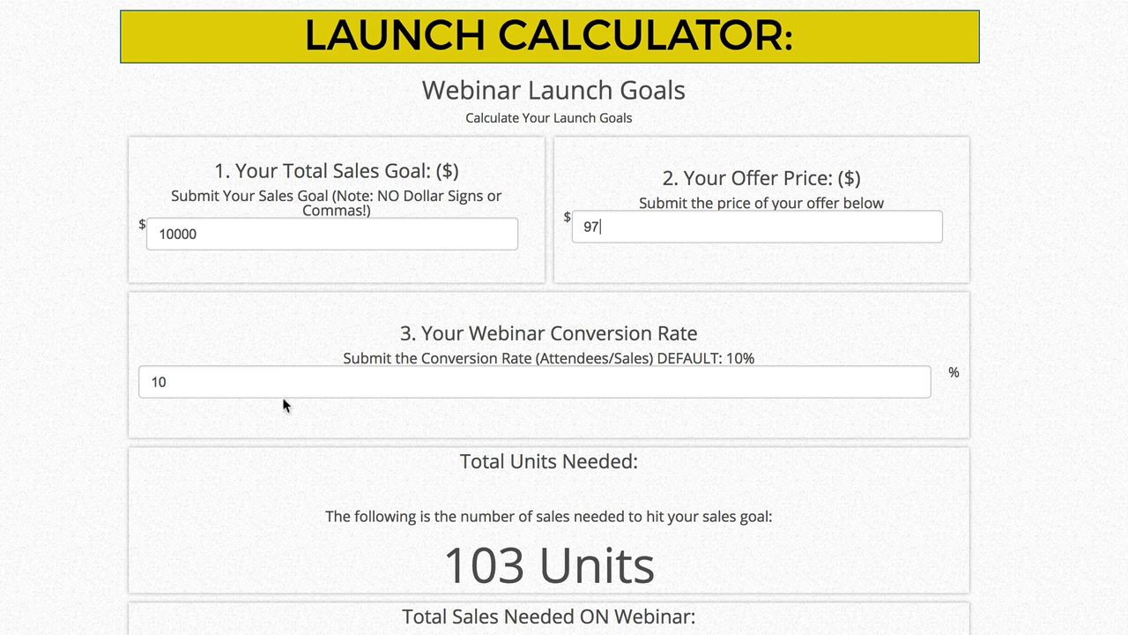
Step: Set the webinar conversion rate to 15% and review the recalculated figures from total units to earnings per lead
drag(184, 382, 55, 383)
text(15)
scroll(234, 374, down, 10)
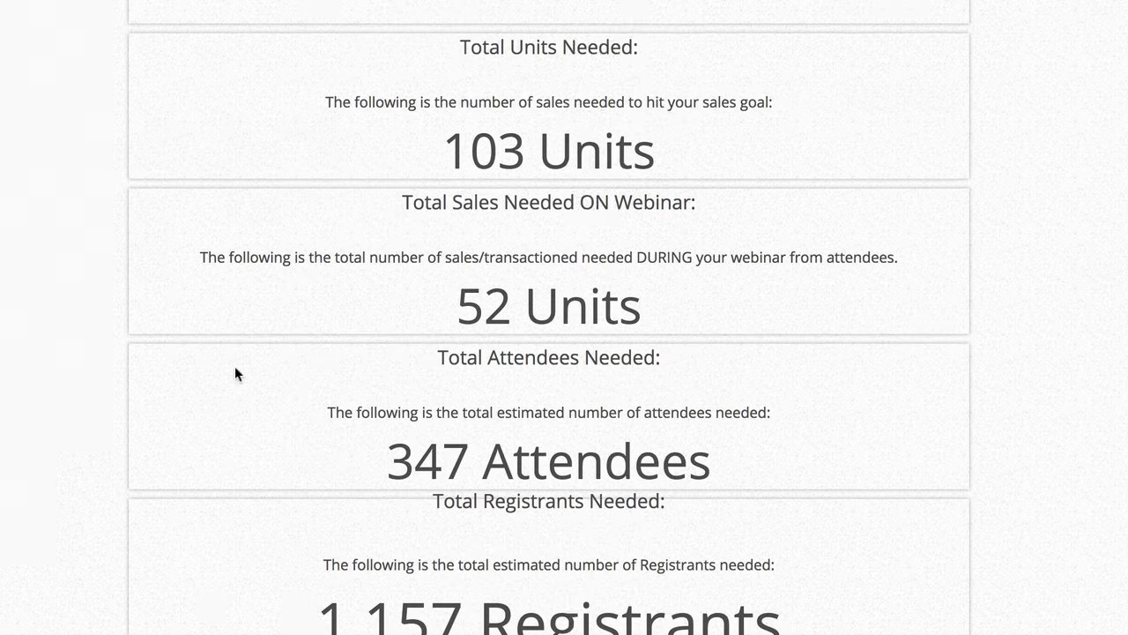
scroll(234, 366, down, 4)
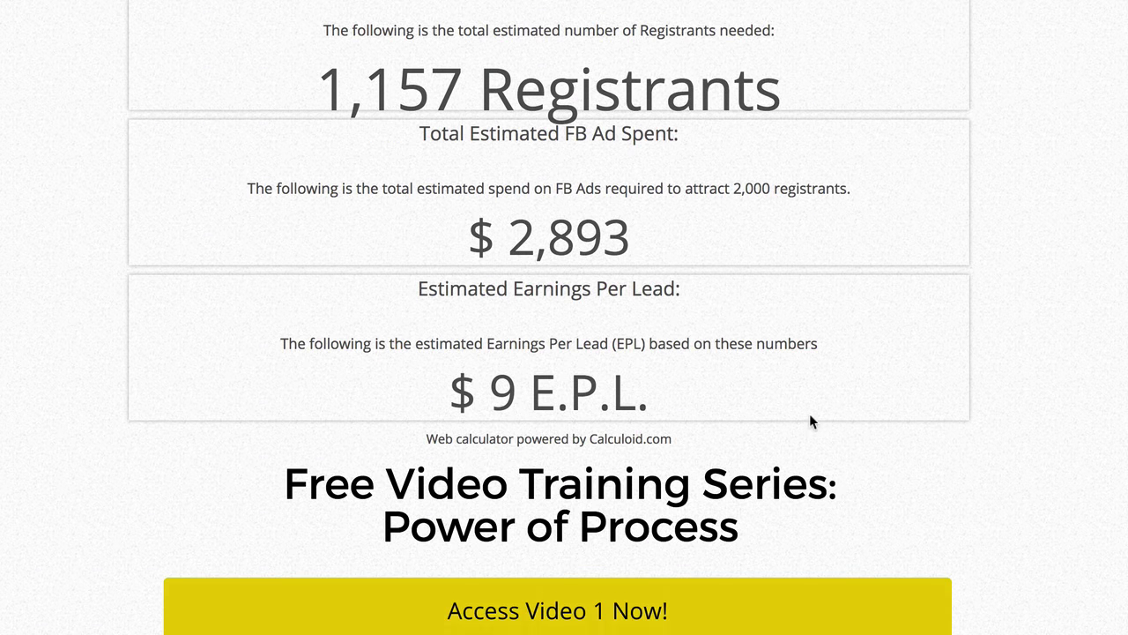
Step: Set the webinar conversion rate to 30% and highlight the recalculated earnings per lead
scroll(809, 413, up, 7)
scroll(809, 421, up, 6)
double_click(142, 247)
text(30)
scroll(61, 297, down, 10)
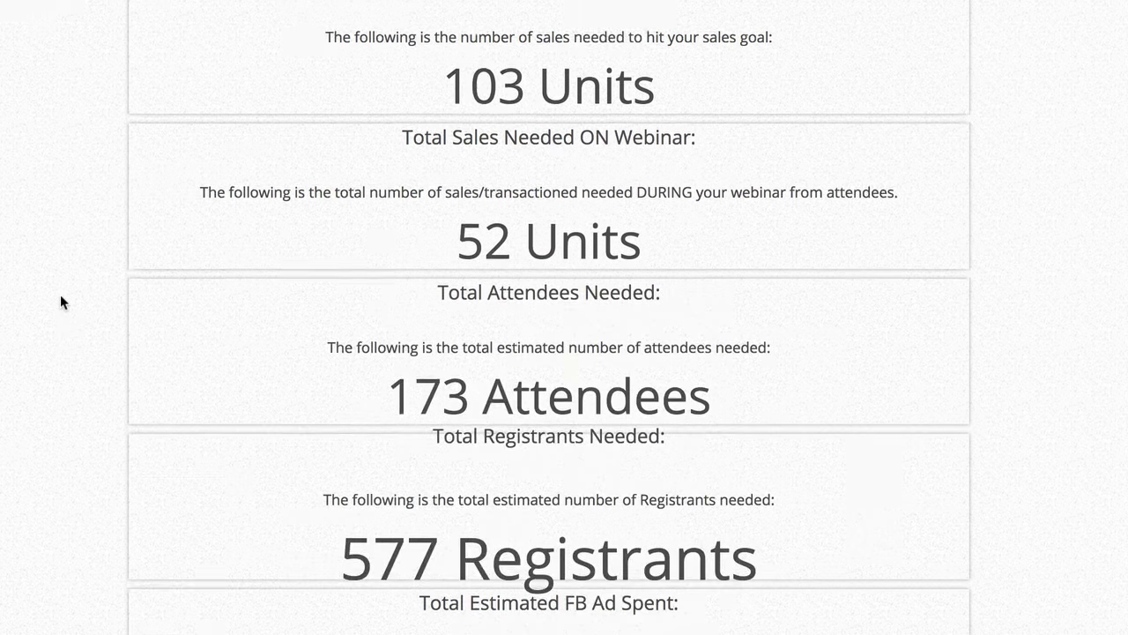
drag(675, 564, 474, 561)
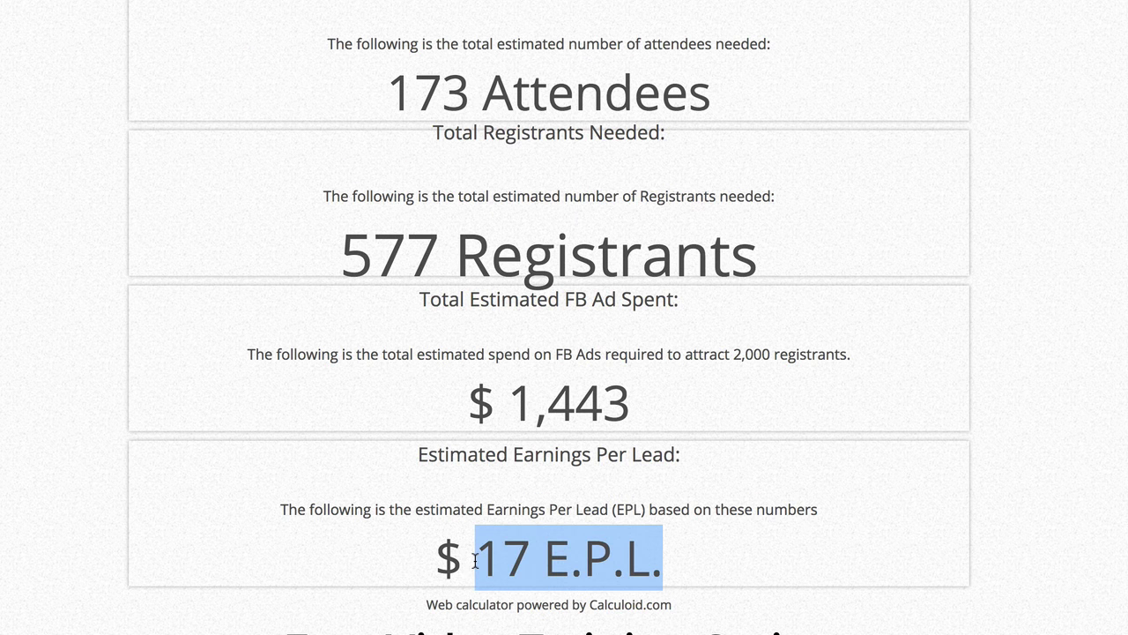
Step: Set the offer price to 997 dollars and highlight the recalculated earnings per lead
scroll(474, 558, up, 15)
scroll(474, 559, down, 6)
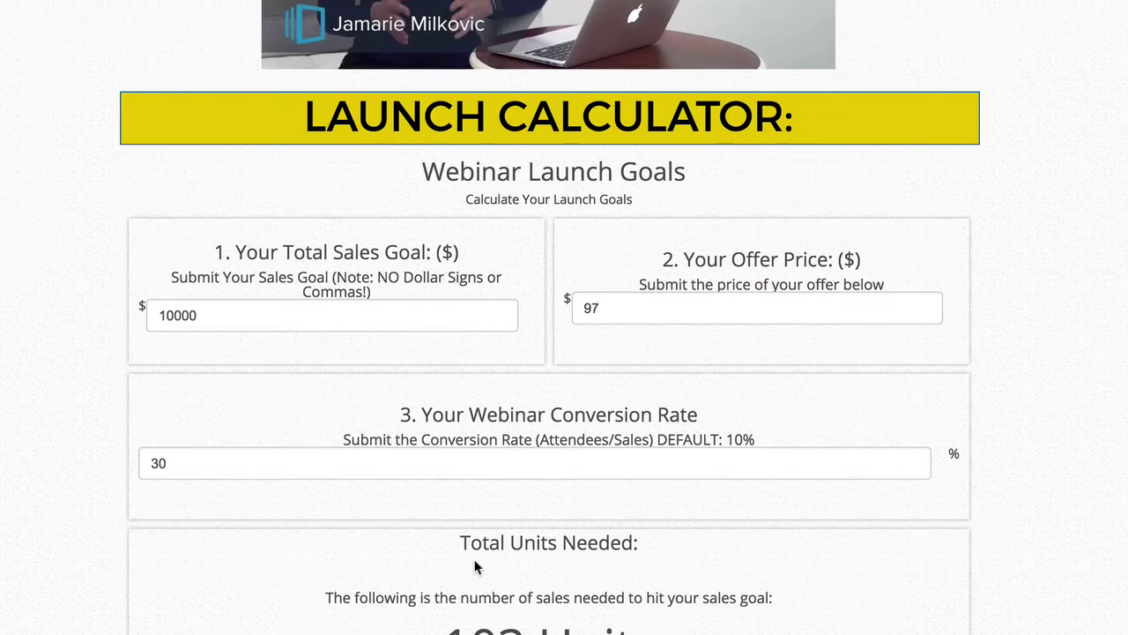
click(589, 190)
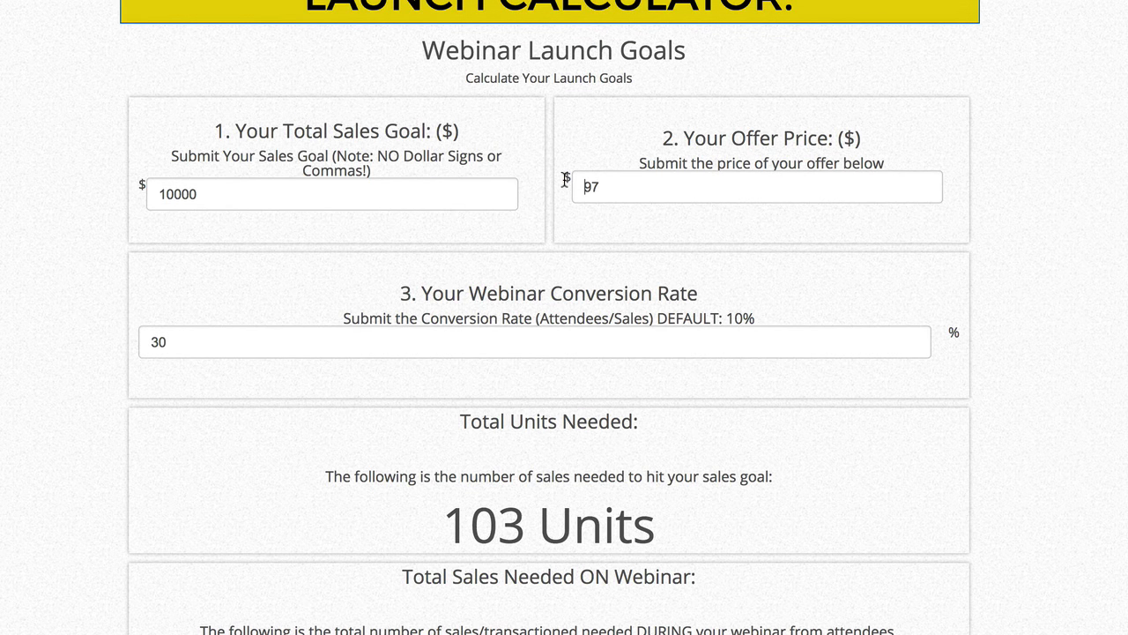
text(9)
scroll(648, 221, down, 10)
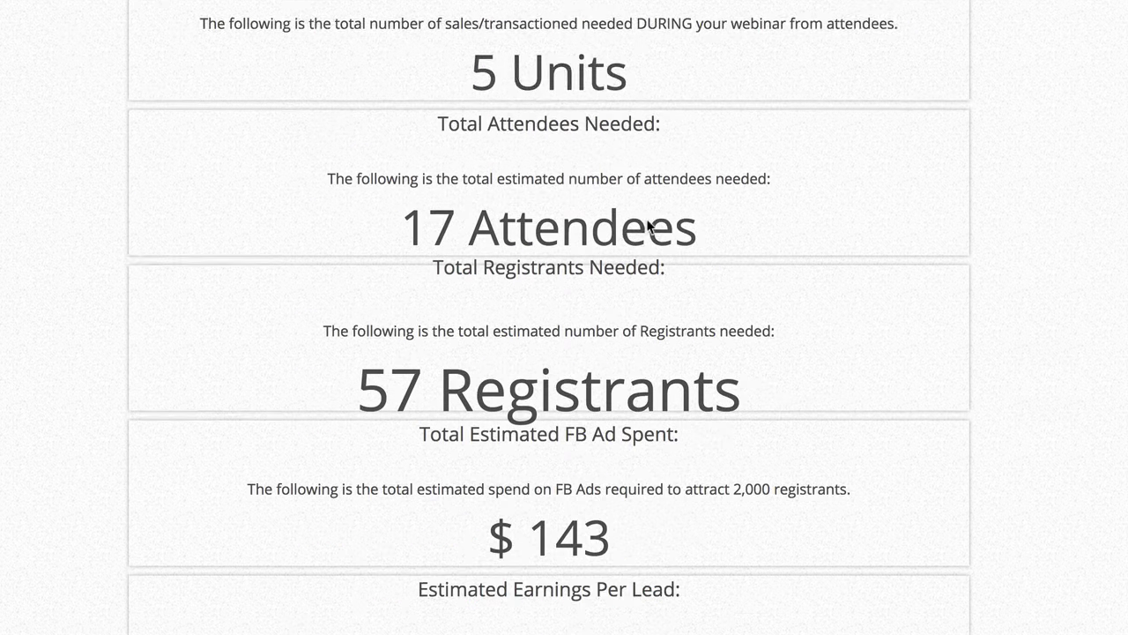
drag(421, 414, 630, 428)
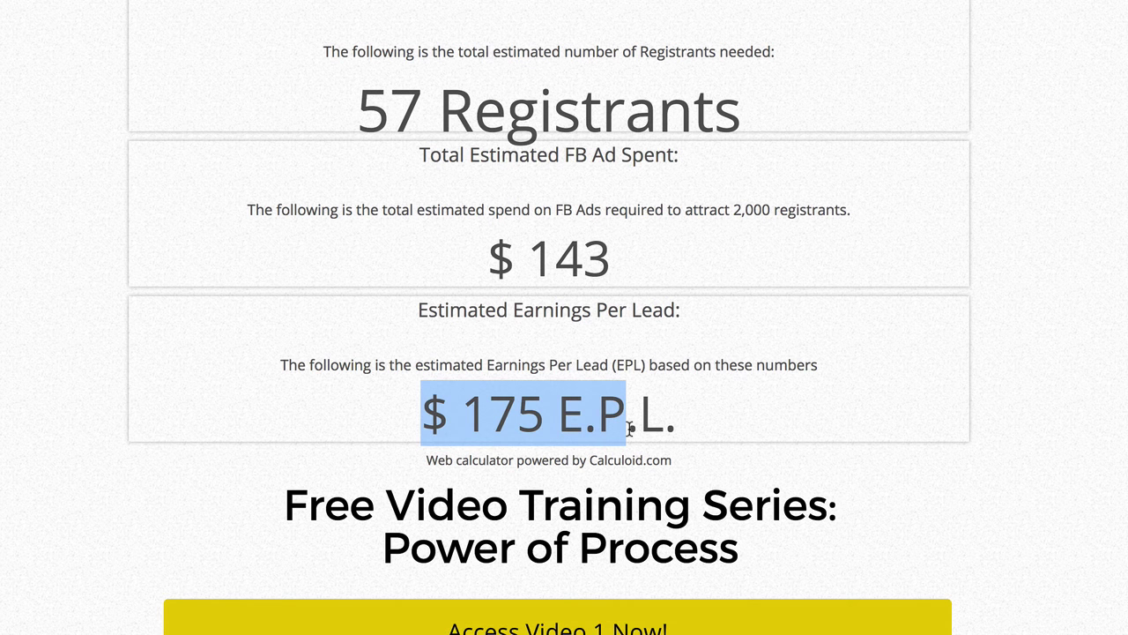
click(817, 365)
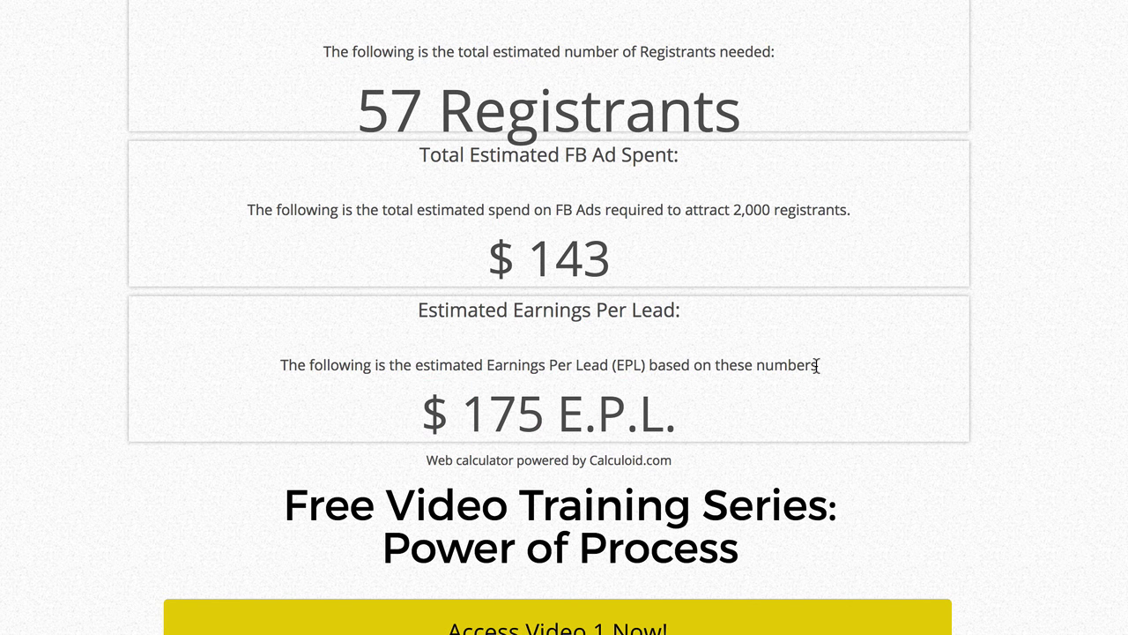
Step: Examine the units, webinar sales, attendees, registrants, ad spend and earnings per lead against the entered sales goal, price and conversion rate
scroll(598, 280, up, 5)
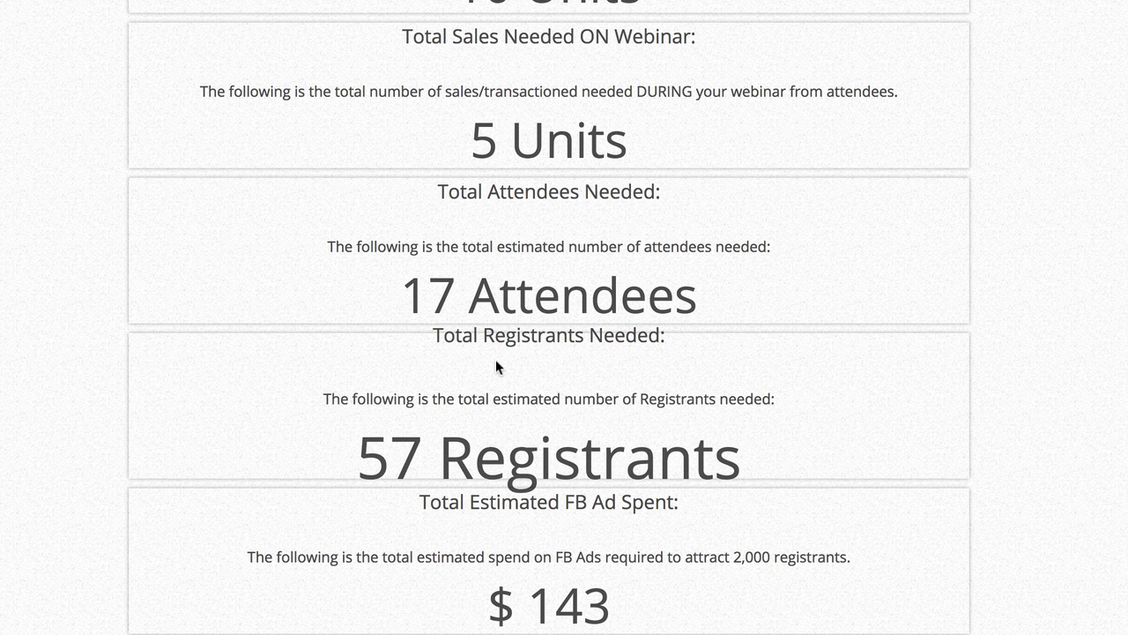
scroll(498, 227, up, 3)
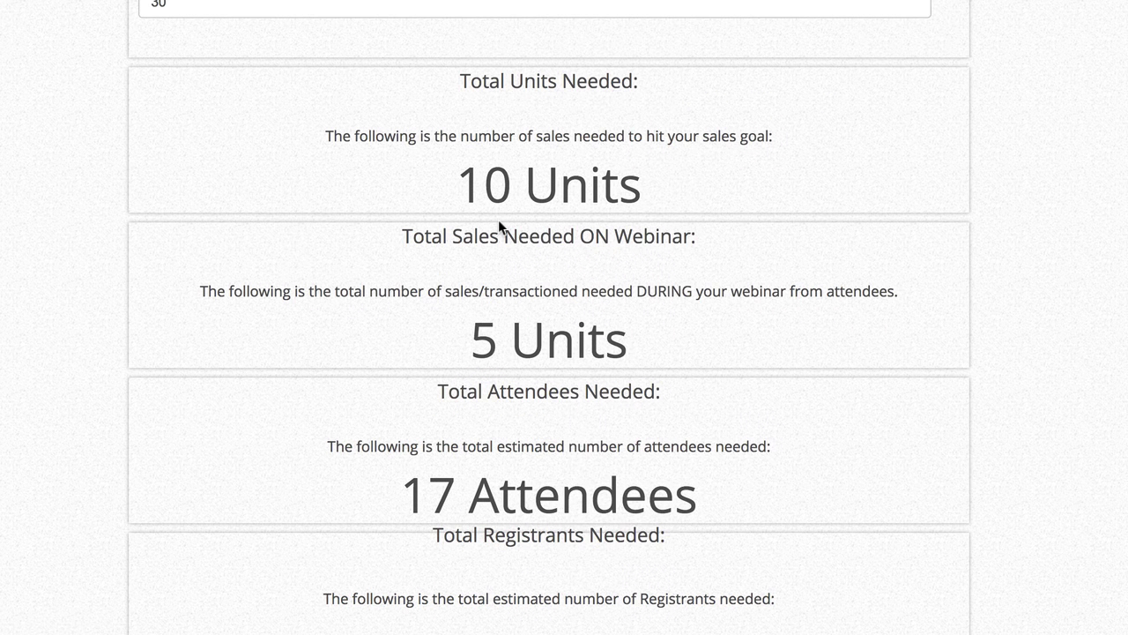
scroll(499, 221, up, 3)
scroll(853, 374, down, 1)
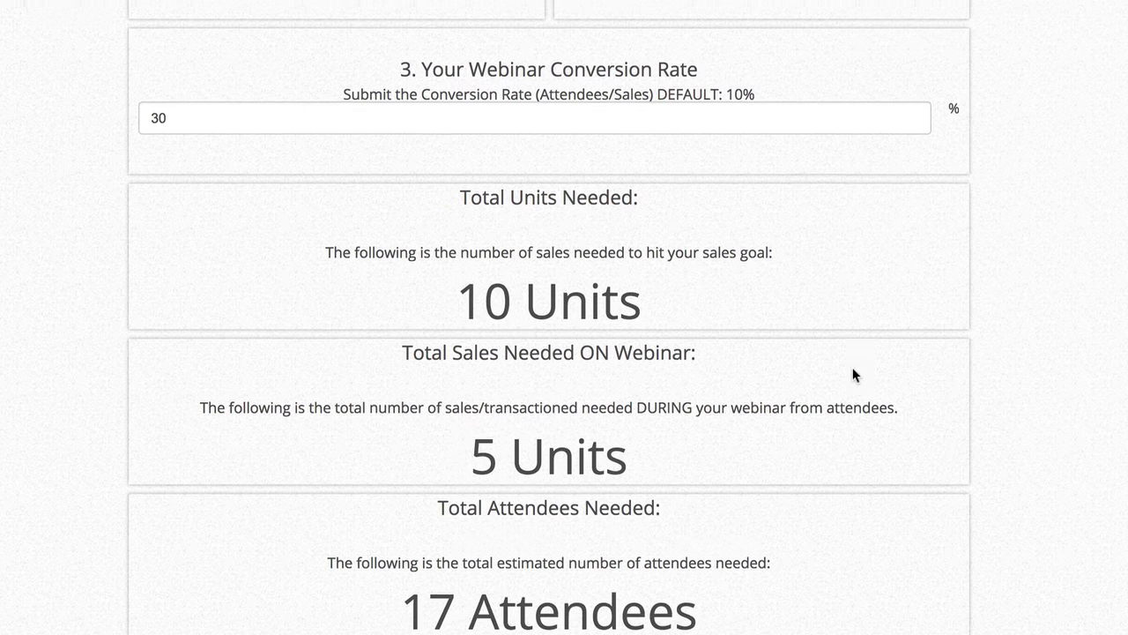
scroll(853, 372, down, 2)
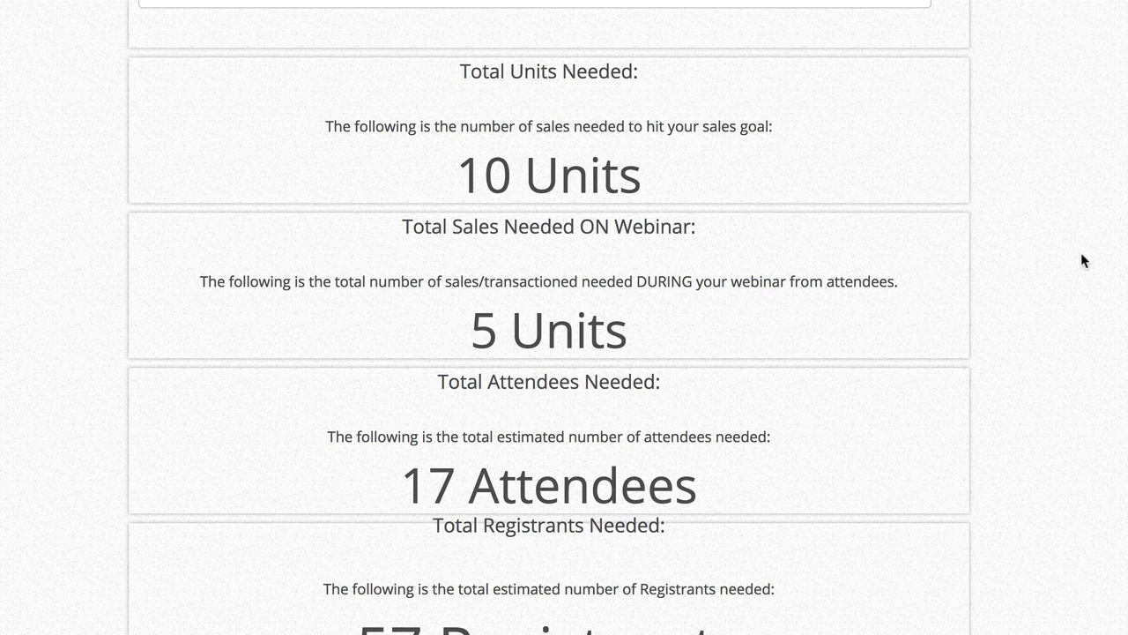
scroll(1082, 259, down, 1)
scroll(1082, 259, down, 6)
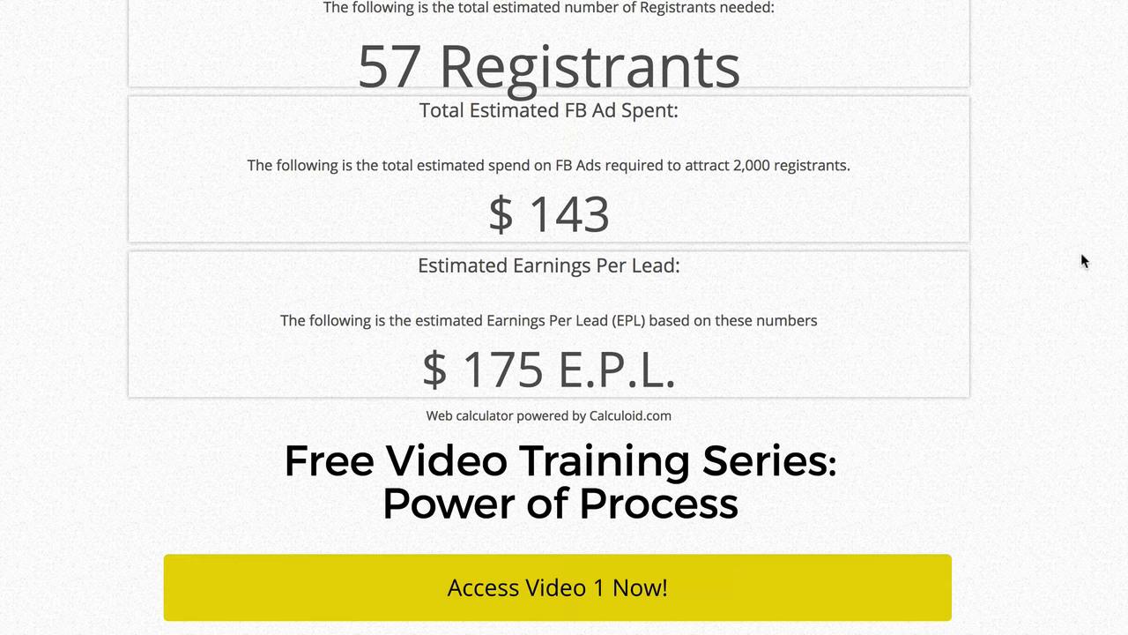
scroll(1083, 260, down, 1)
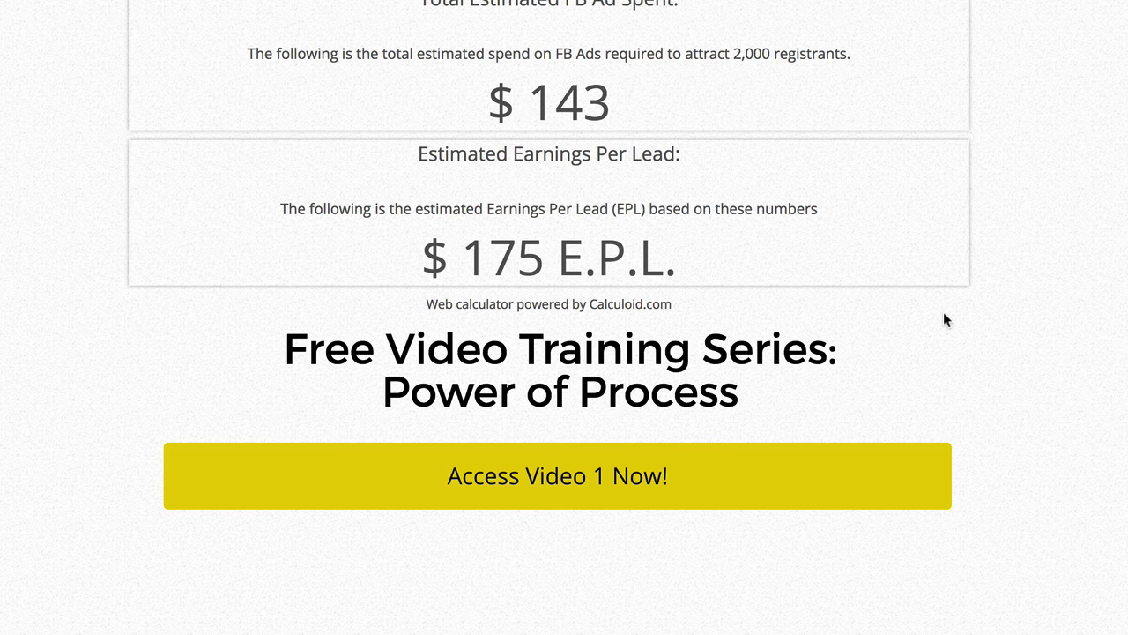
scroll(945, 320, up, 10)
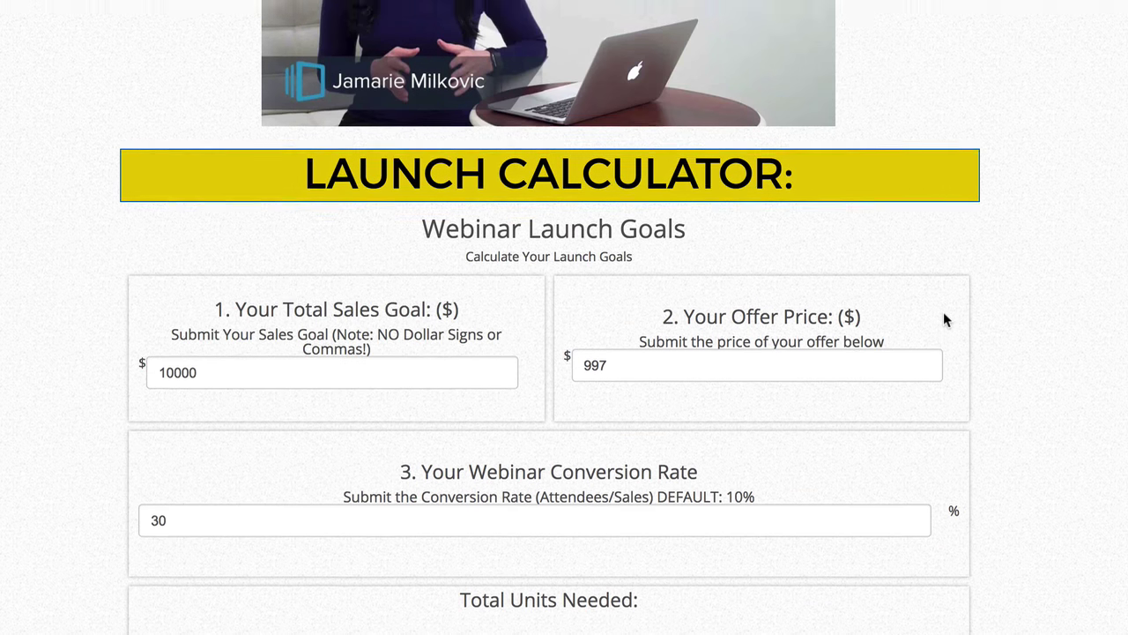
scroll(945, 320, down, 3)
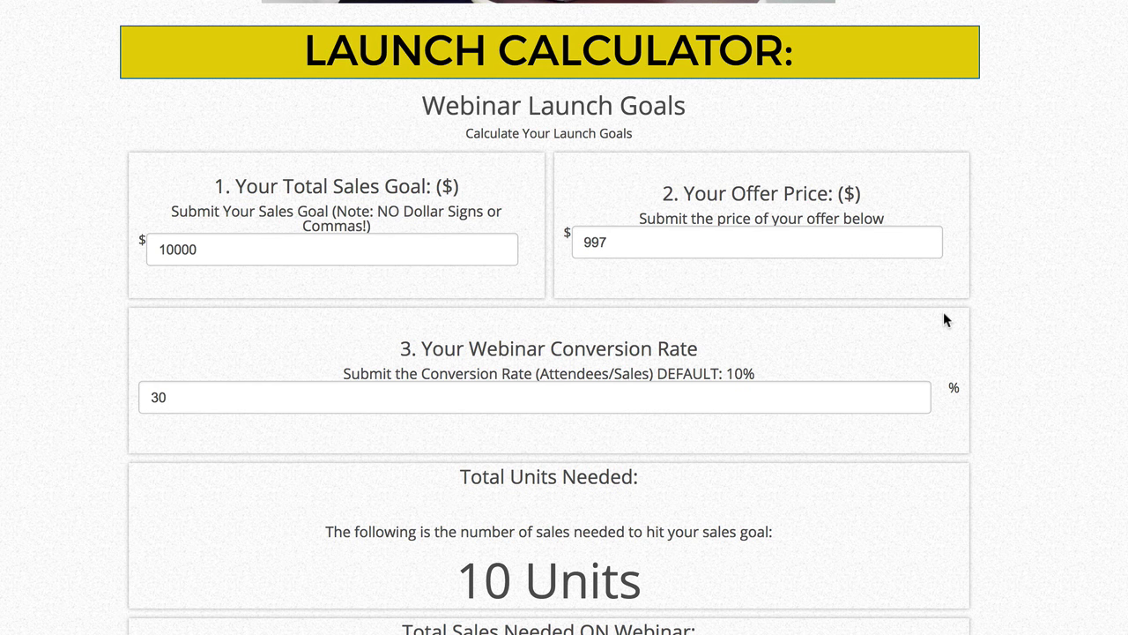